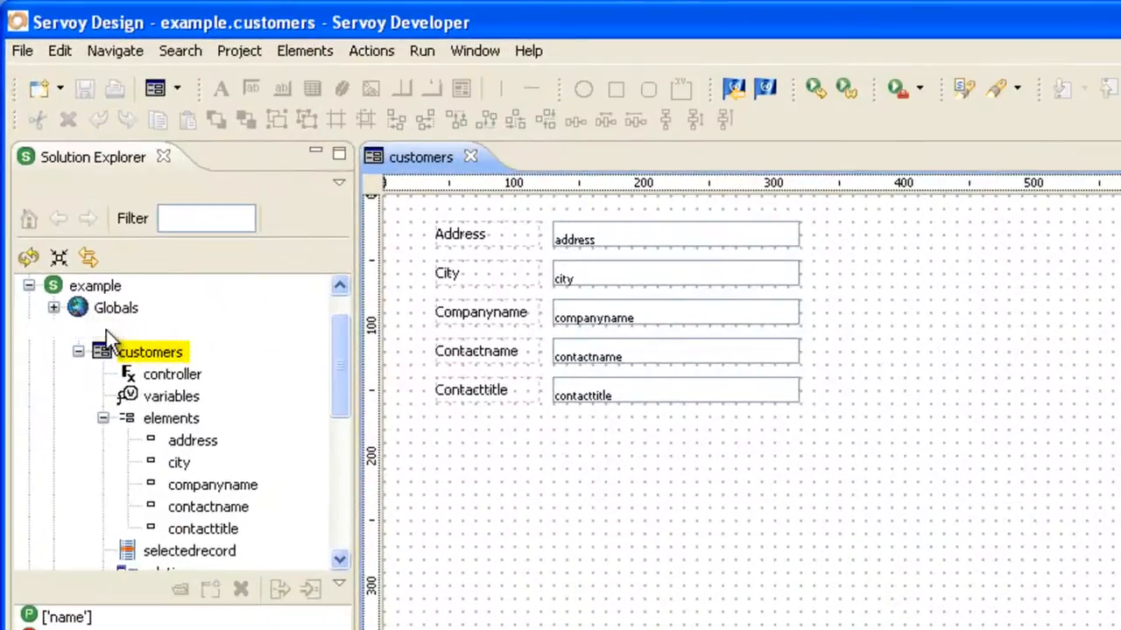
Step: Create an orders form on the example_data orders table with labelled freight, orderdate and shipcity fields and their name property filled
right_click(81, 248)
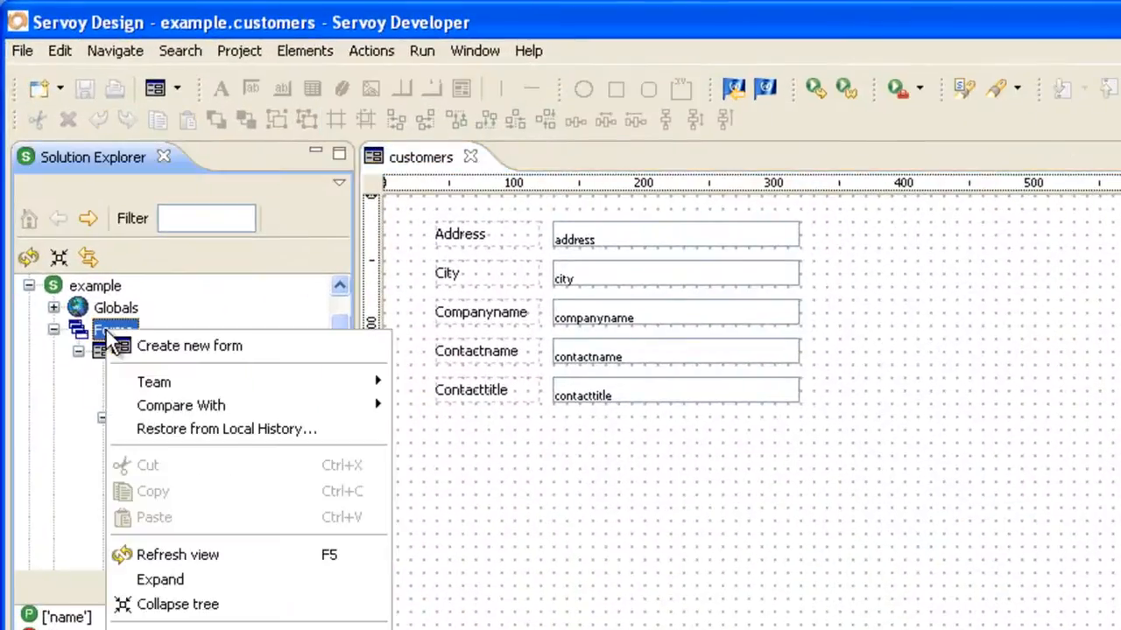
click(189, 348)
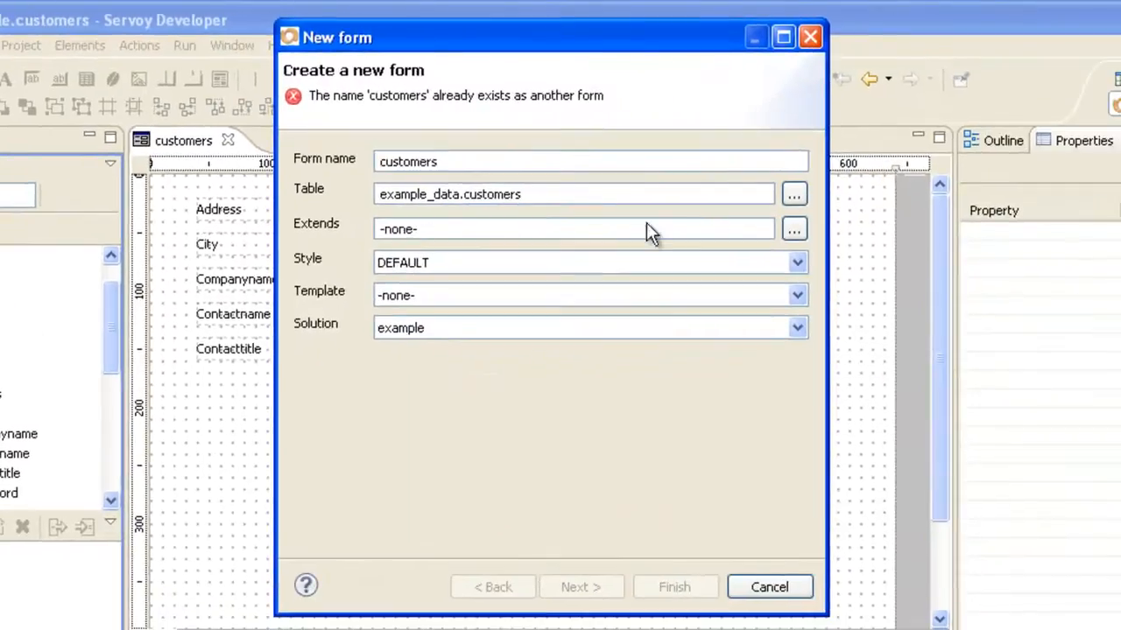
click(794, 196)
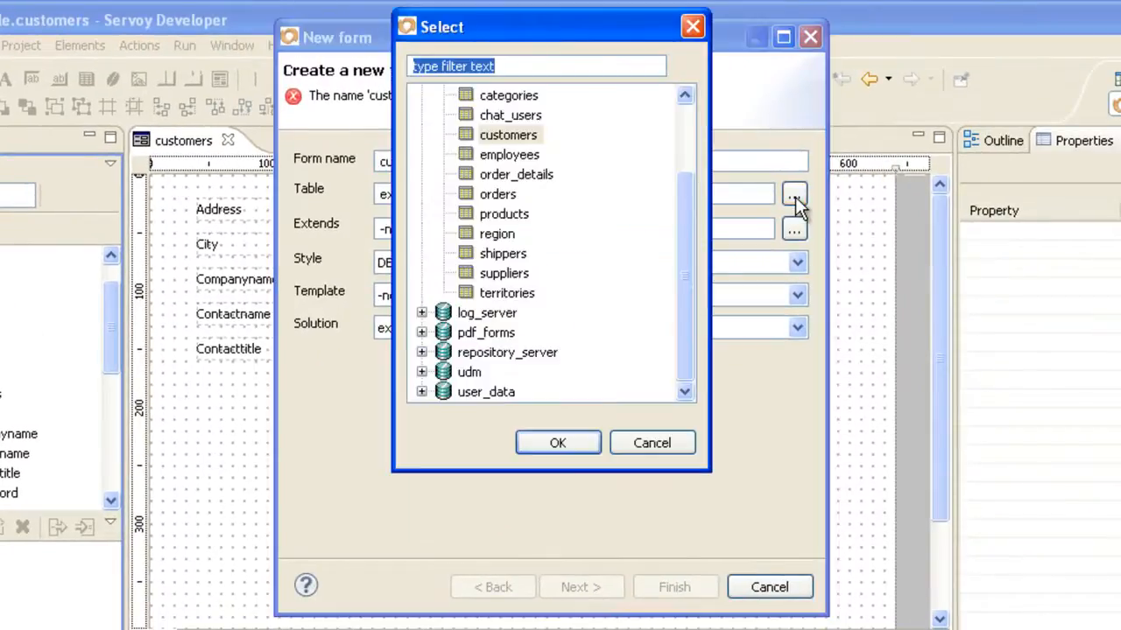
text(ORDERS)
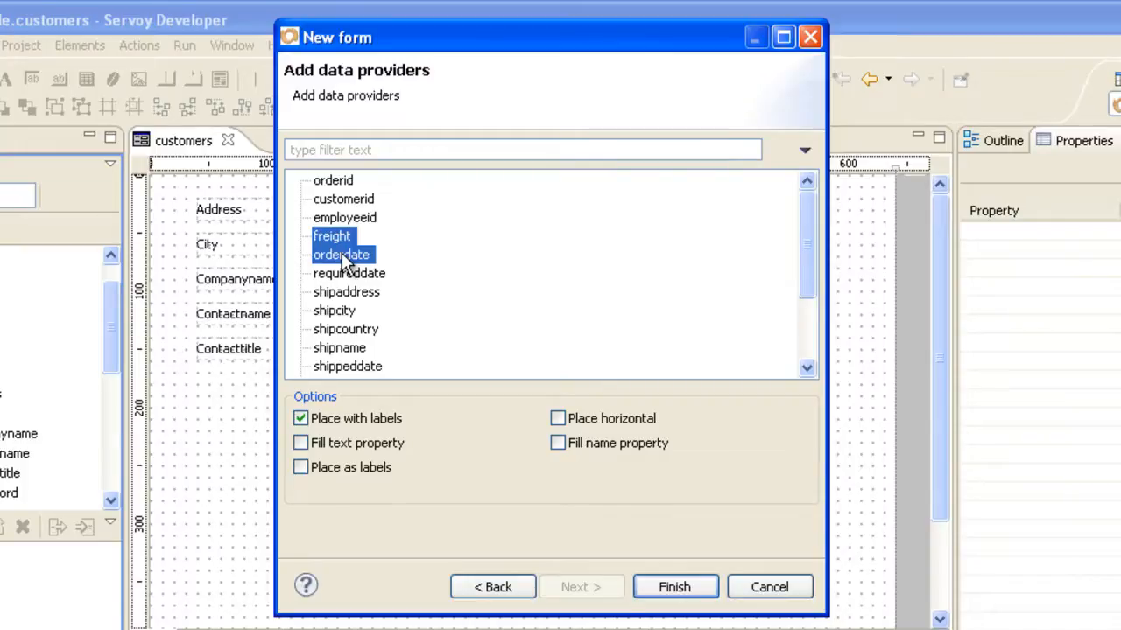
click(676, 589)
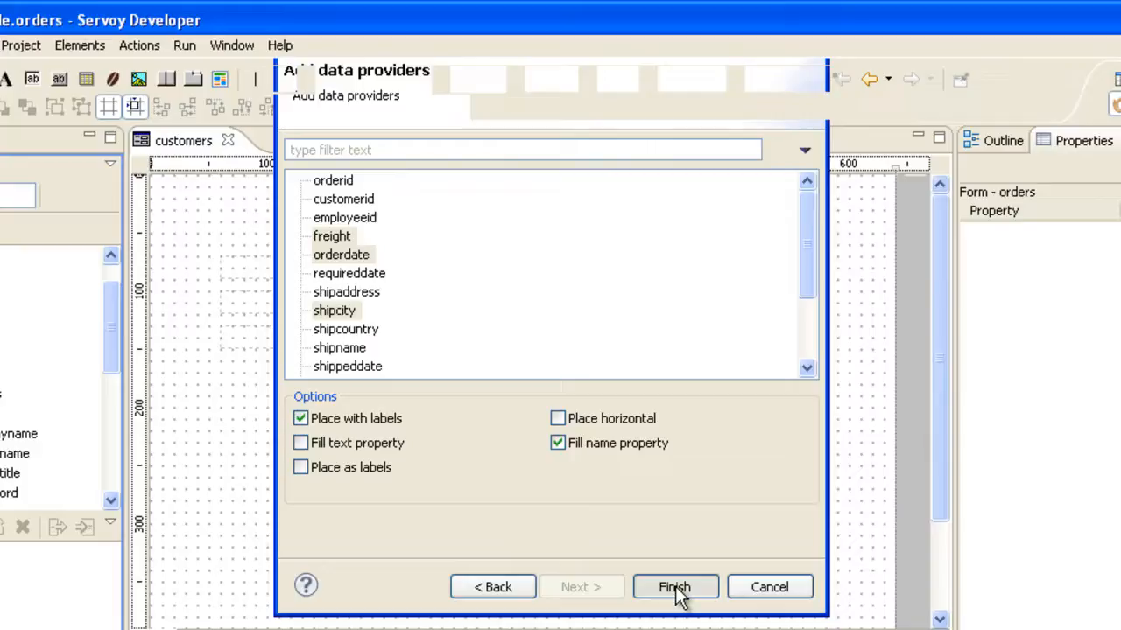
click(676, 587)
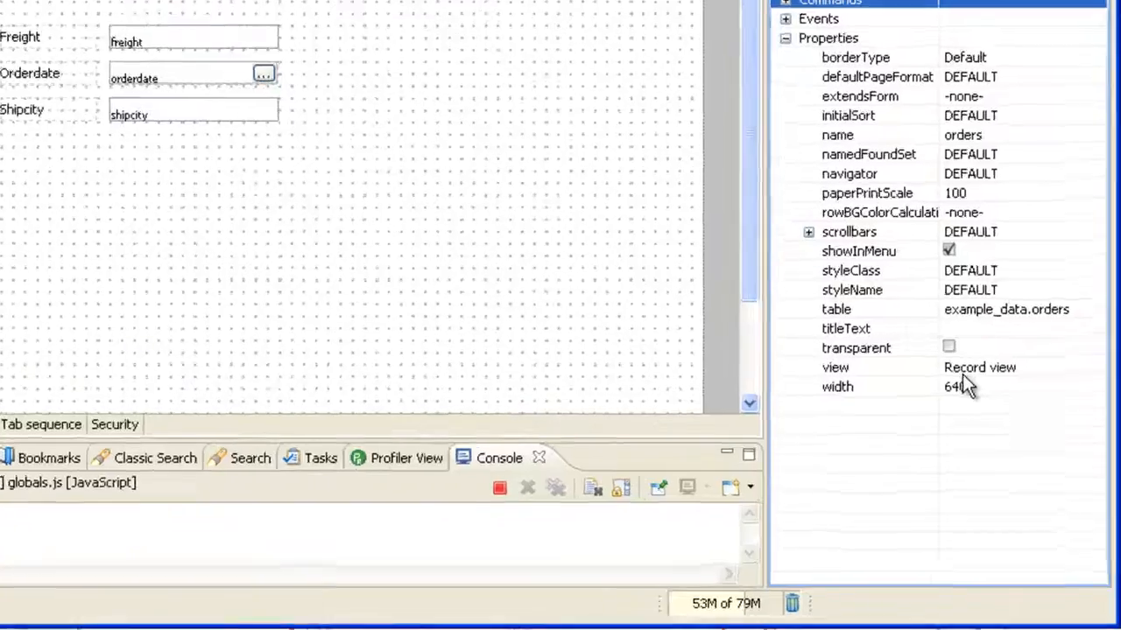
Step: Set the orders form's view to Table view (locked), shrink its body to about 400 by 210 pixels and save it
click(963, 430)
click(941, 315)
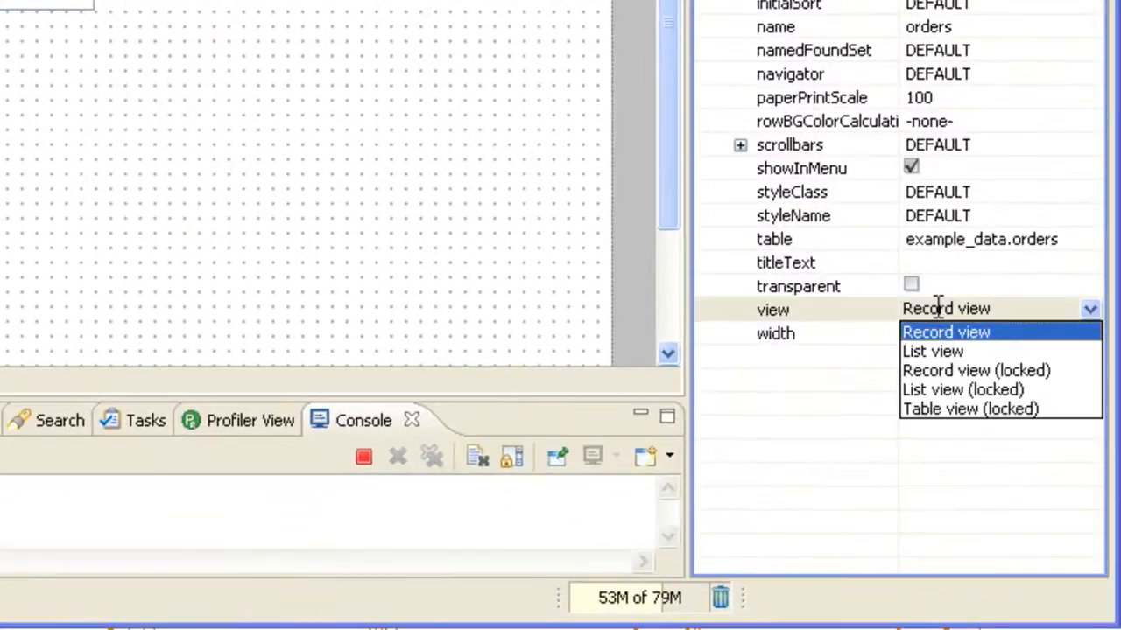
click(977, 410)
click(467, 307)
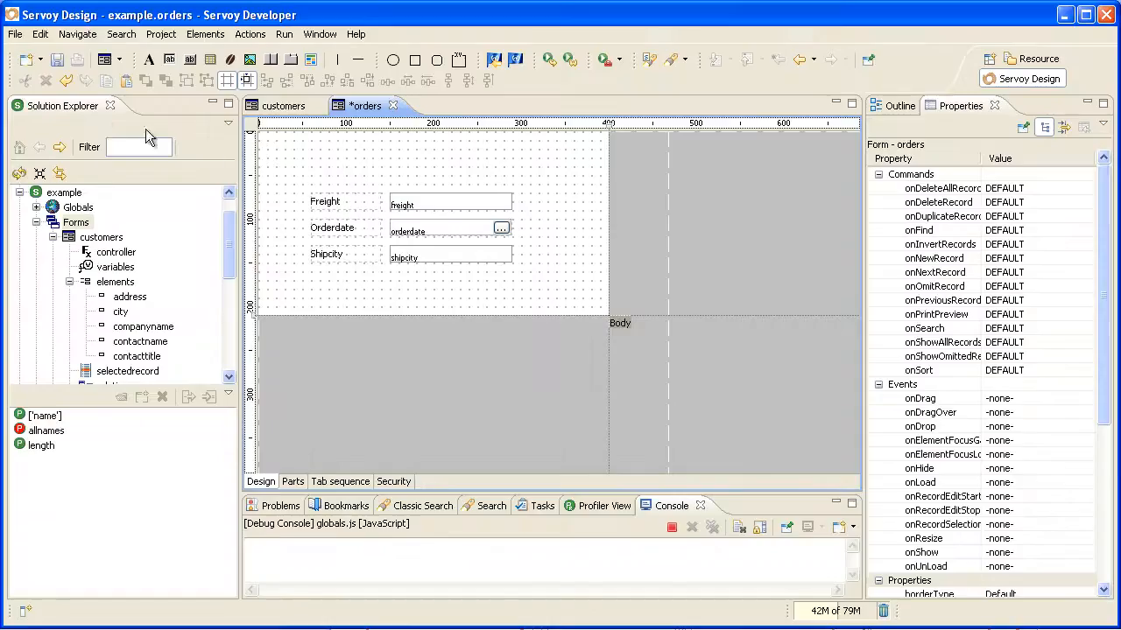
click(56, 61)
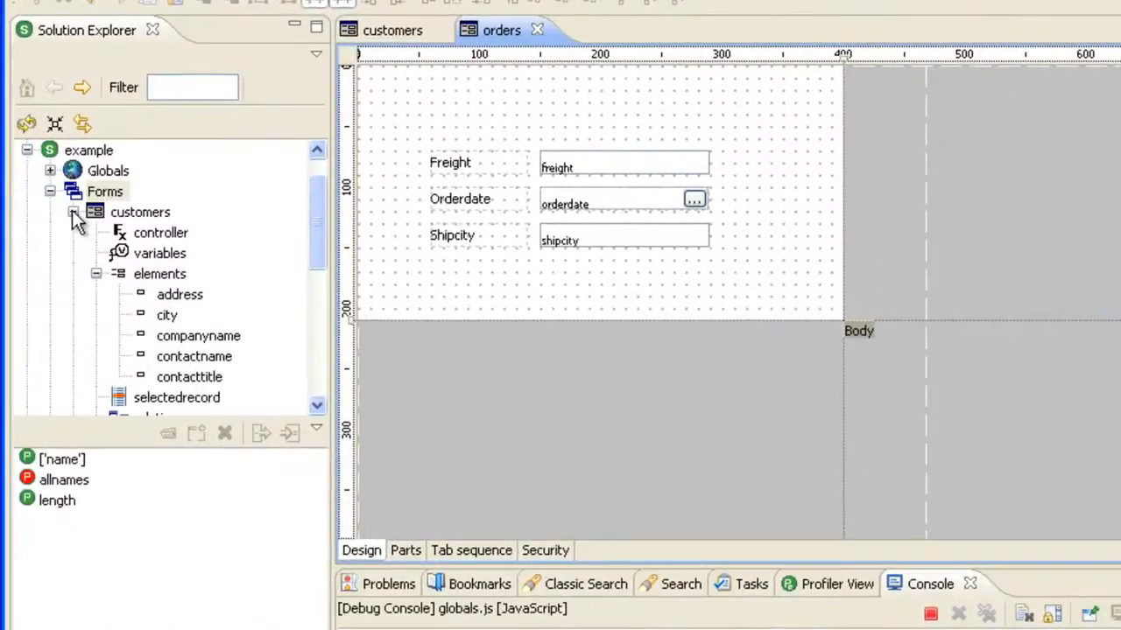
Step: Create a new relation in the example solution with the example_data customers table as its source
click(74, 213)
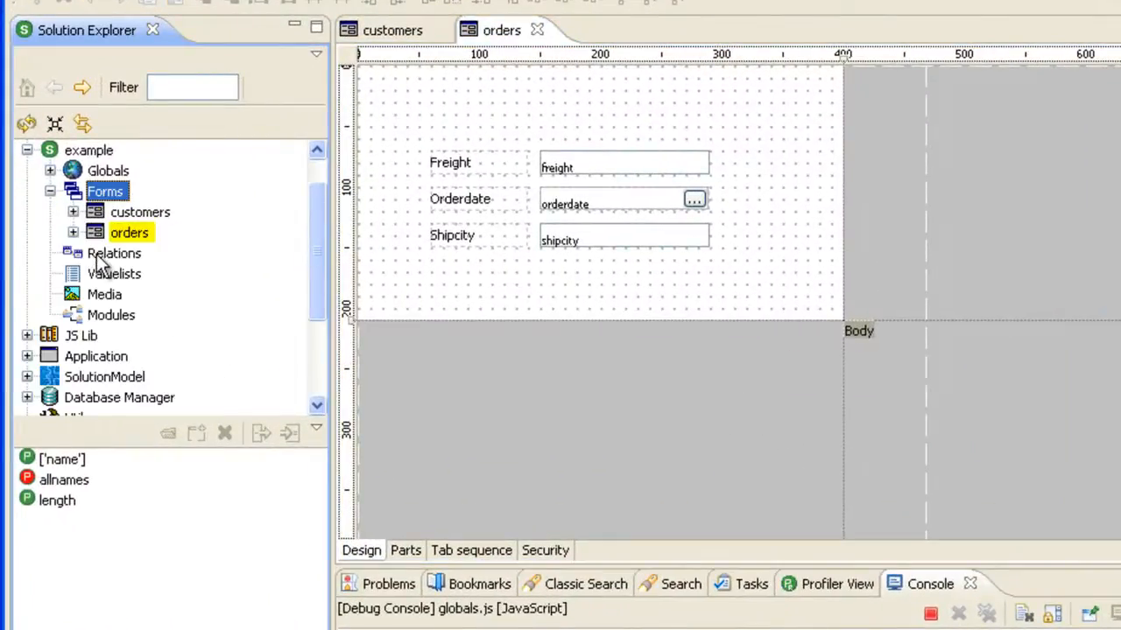
right_click(103, 256)
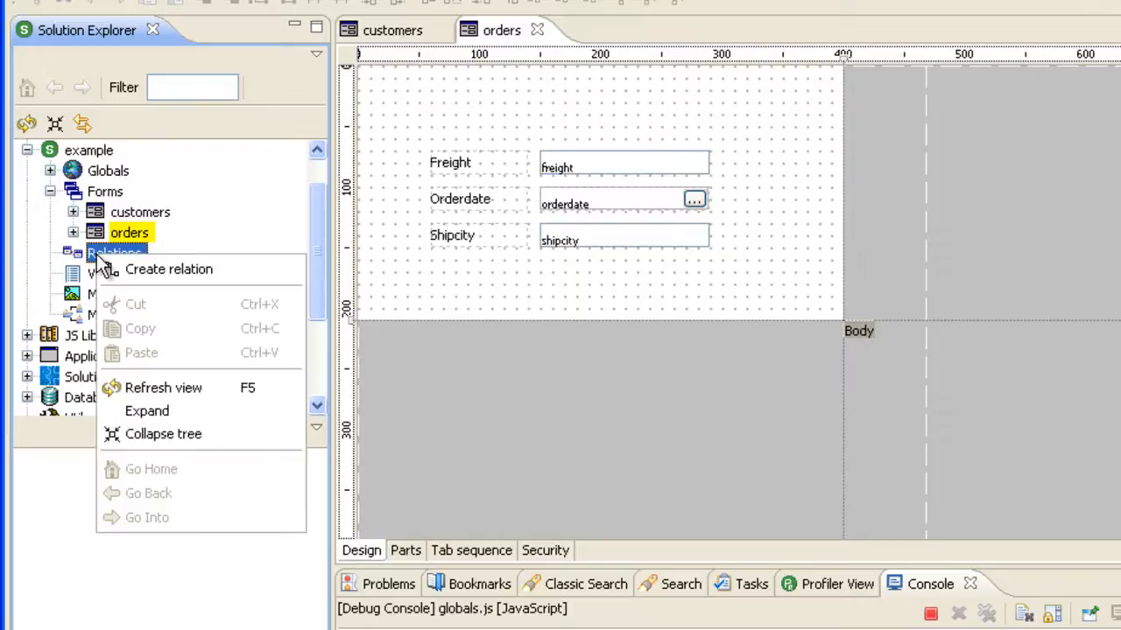
click(143, 273)
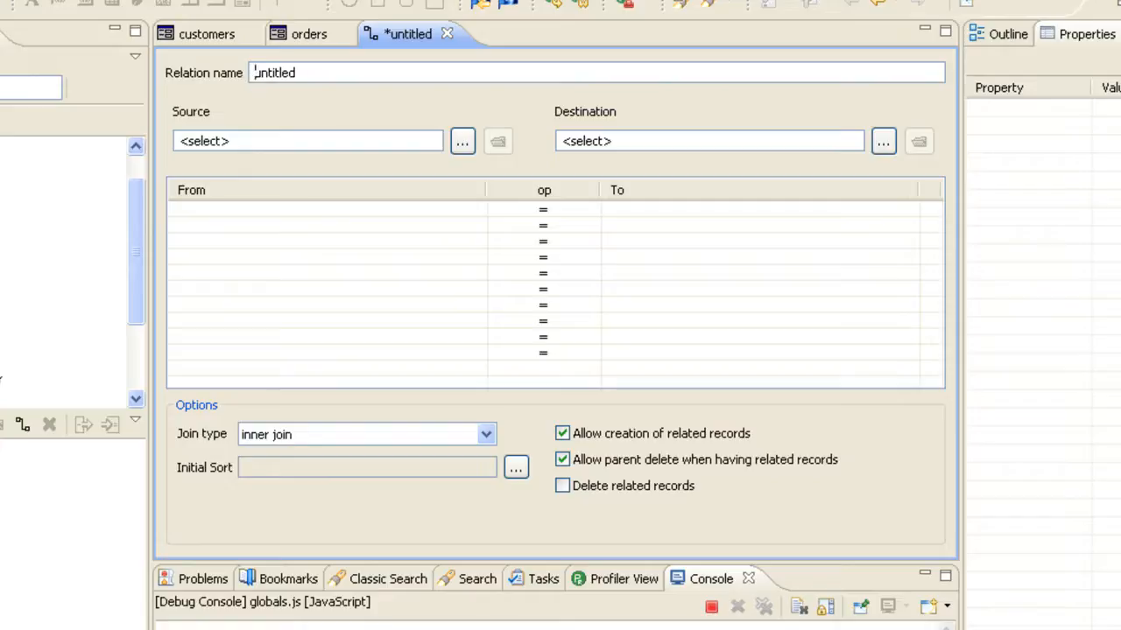
click(462, 142)
text(cu)
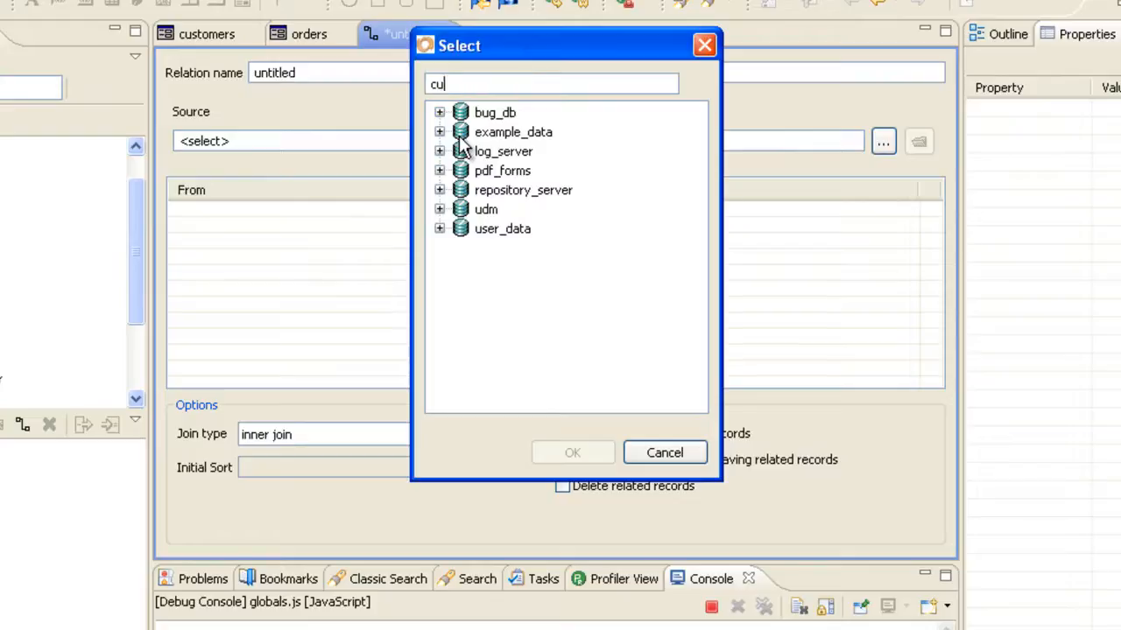
text(stom)
key(Return)
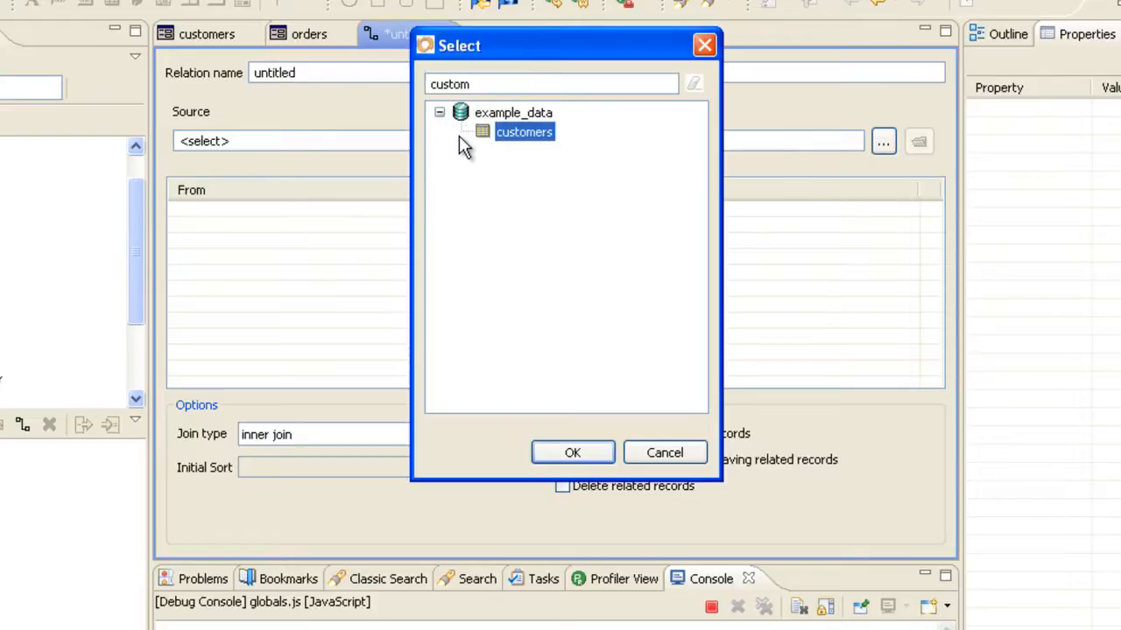
key(Return)
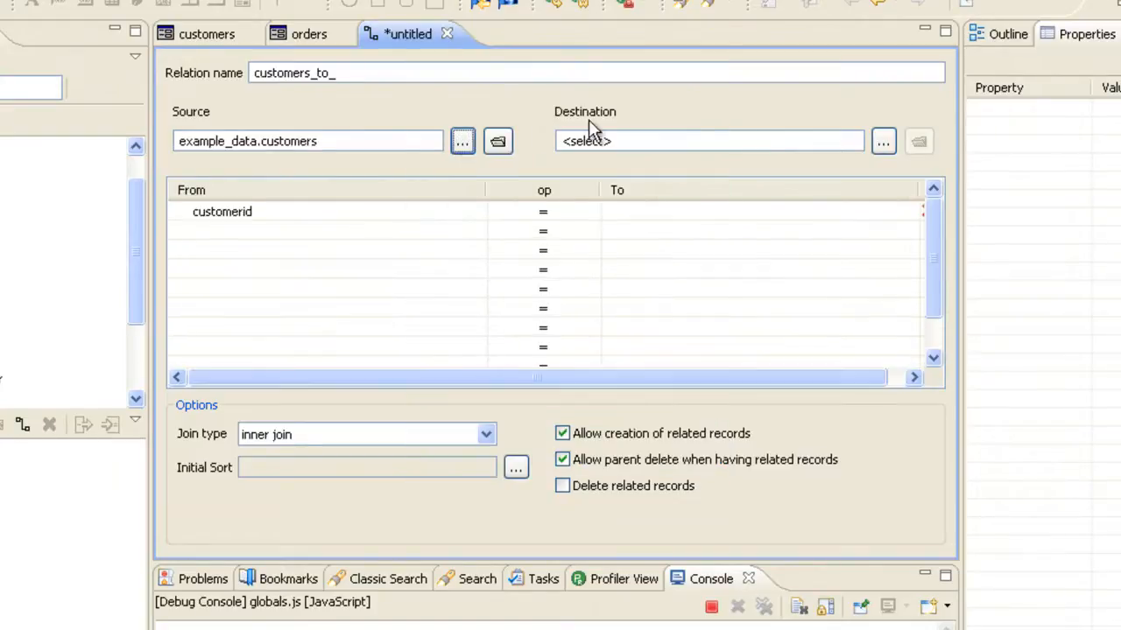
Step: Set the relation's destination to the example_data orders table
click(882, 143)
text(orde)
key(Down)
key(Return)
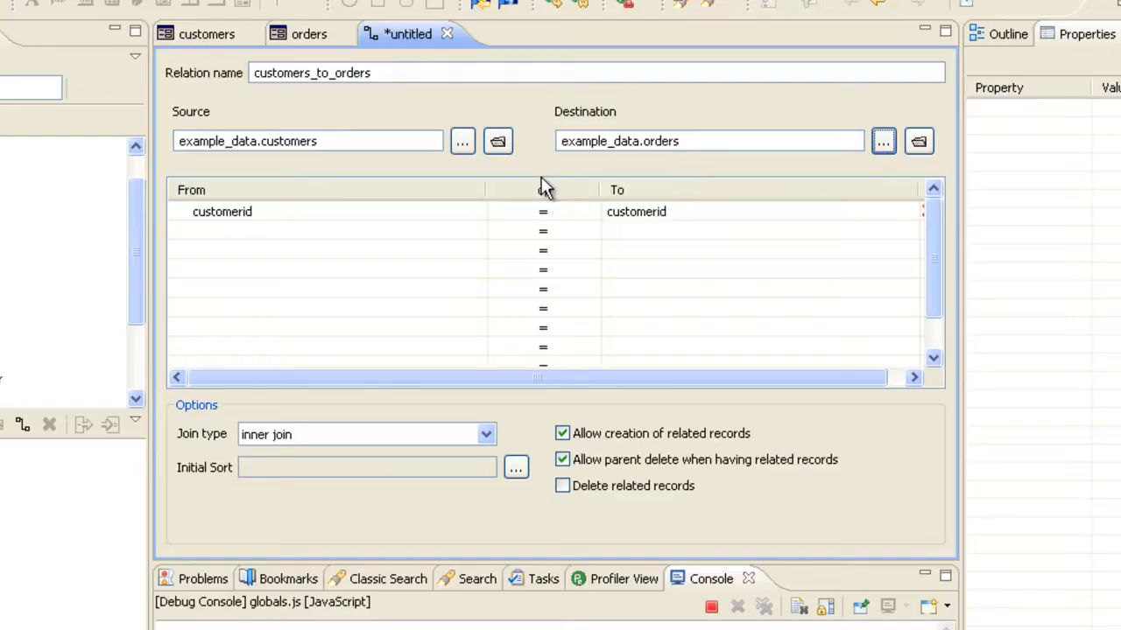
Step: Examine the source and destination columns available for the relation's key pairs, including the empty second row
click(483, 212)
click(477, 211)
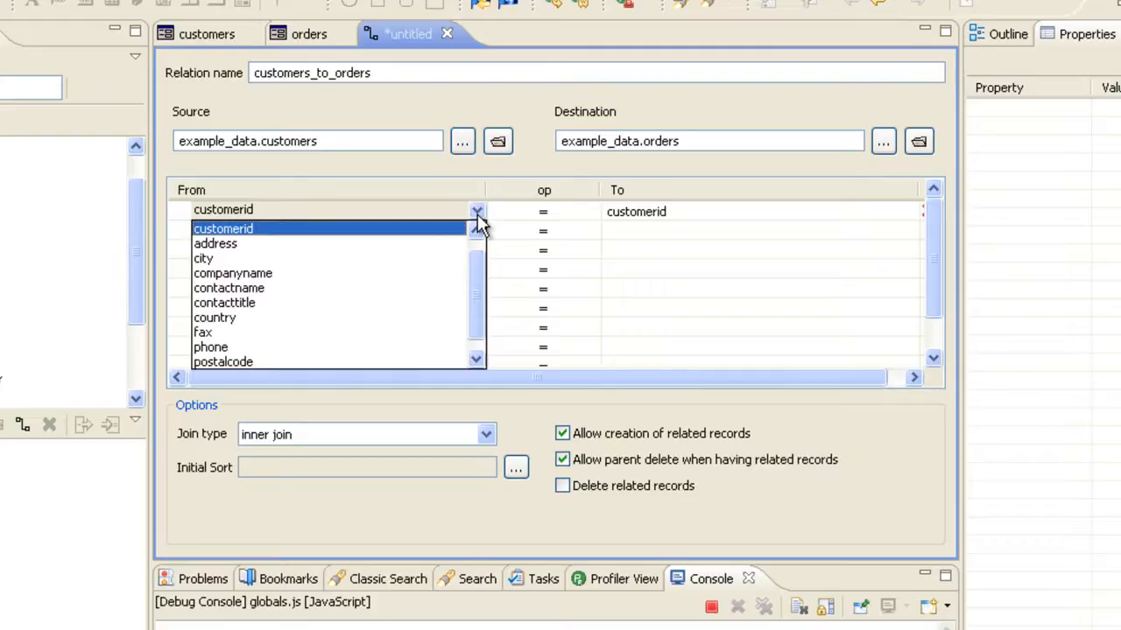
click(623, 172)
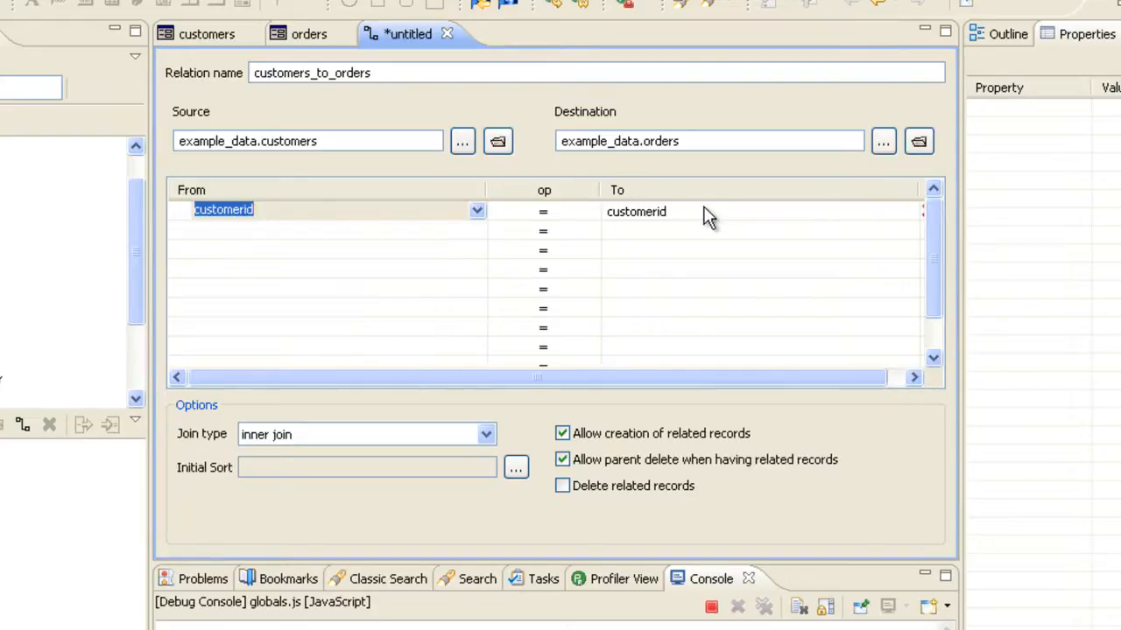
click(706, 208)
click(702, 206)
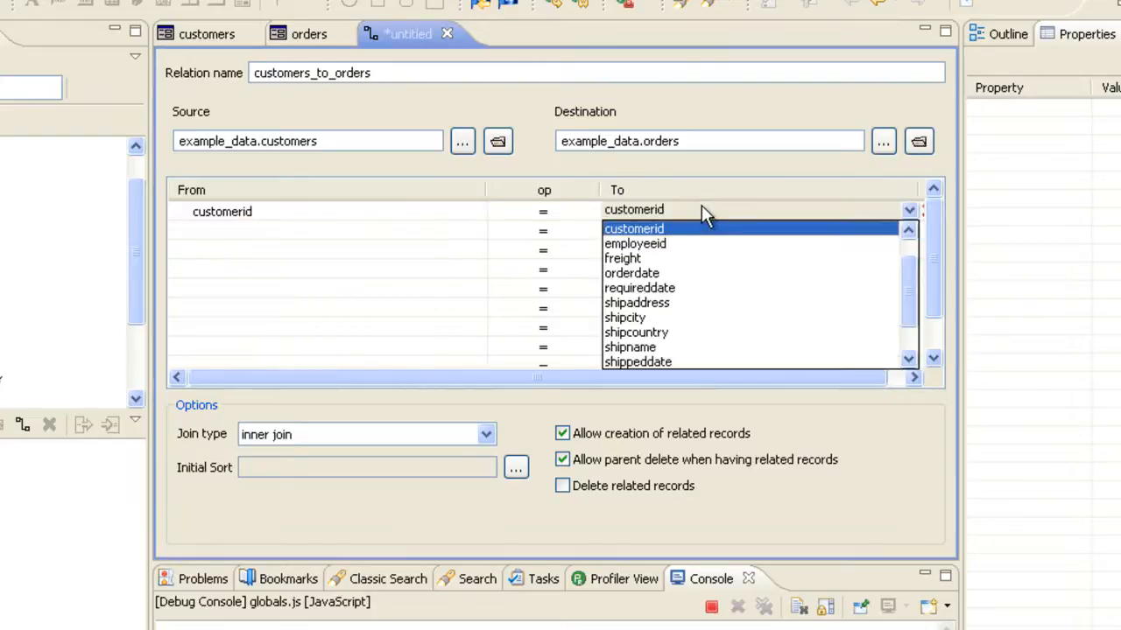
click(641, 165)
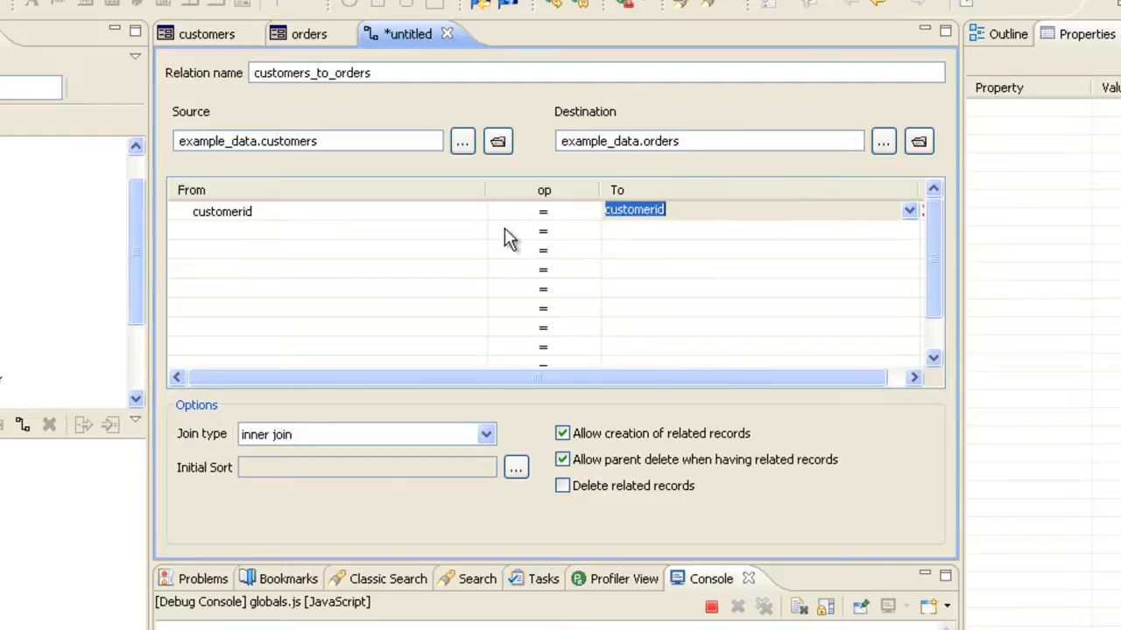
click(481, 233)
click(479, 231)
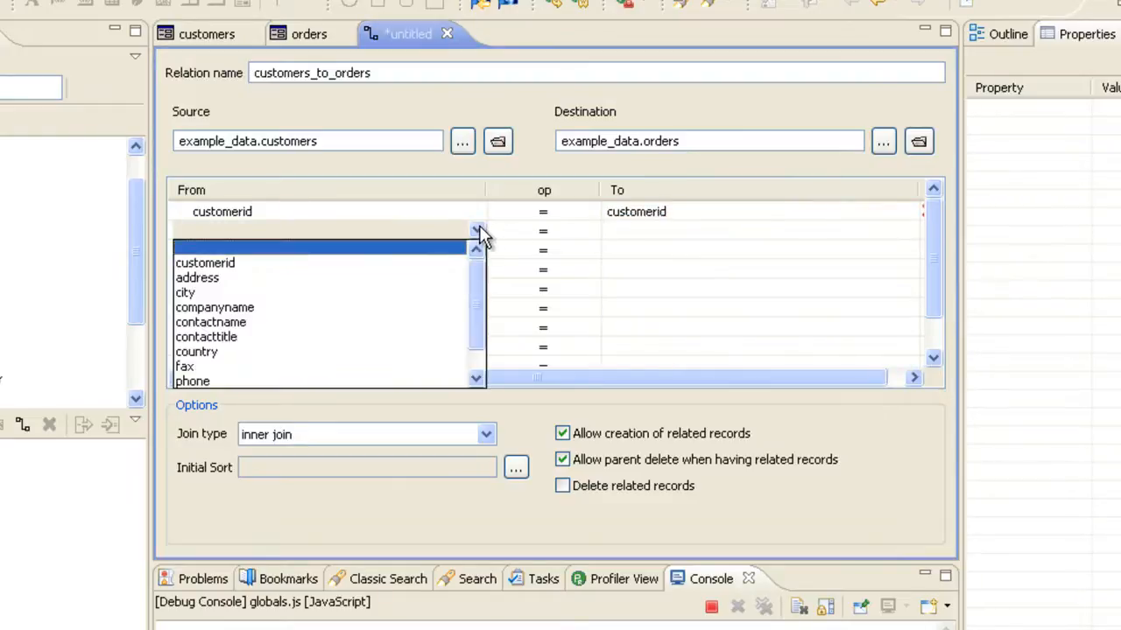
Step: Examine the comparison operators available for the customerid pair and the join types offered for the relation
click(572, 216)
click(572, 213)
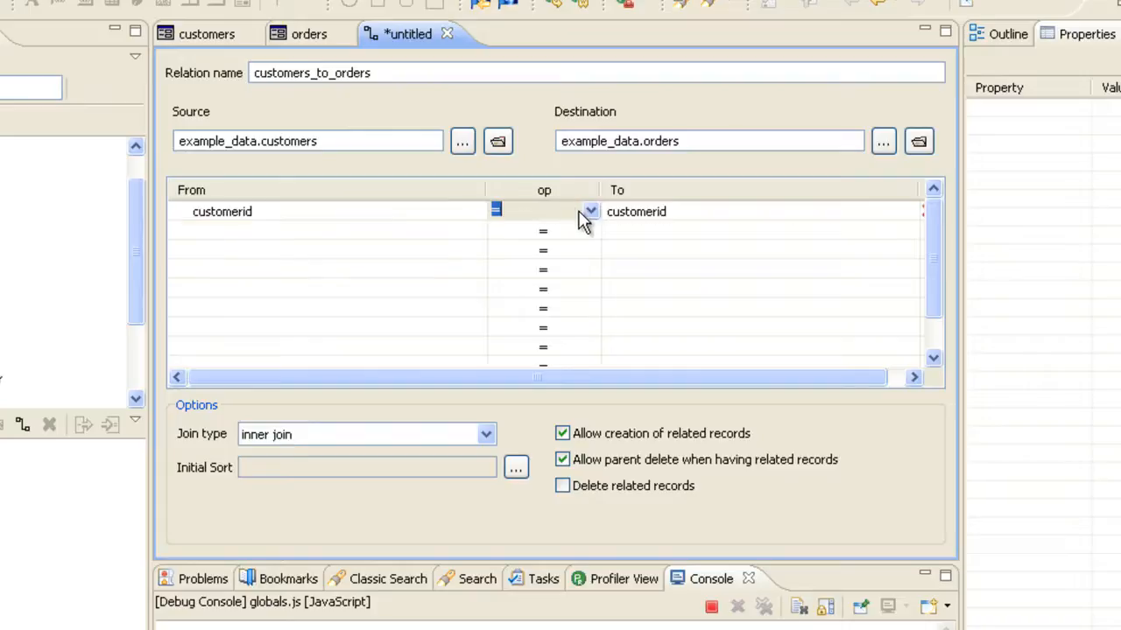
click(591, 212)
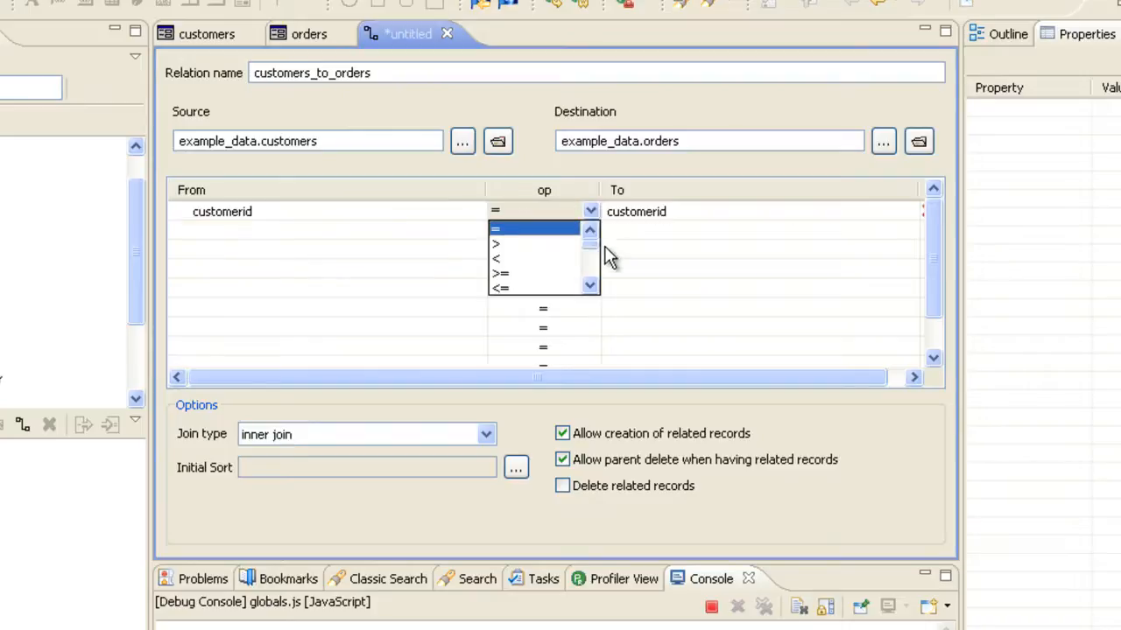
click(591, 285)
click(591, 286)
click(591, 285)
click(592, 286)
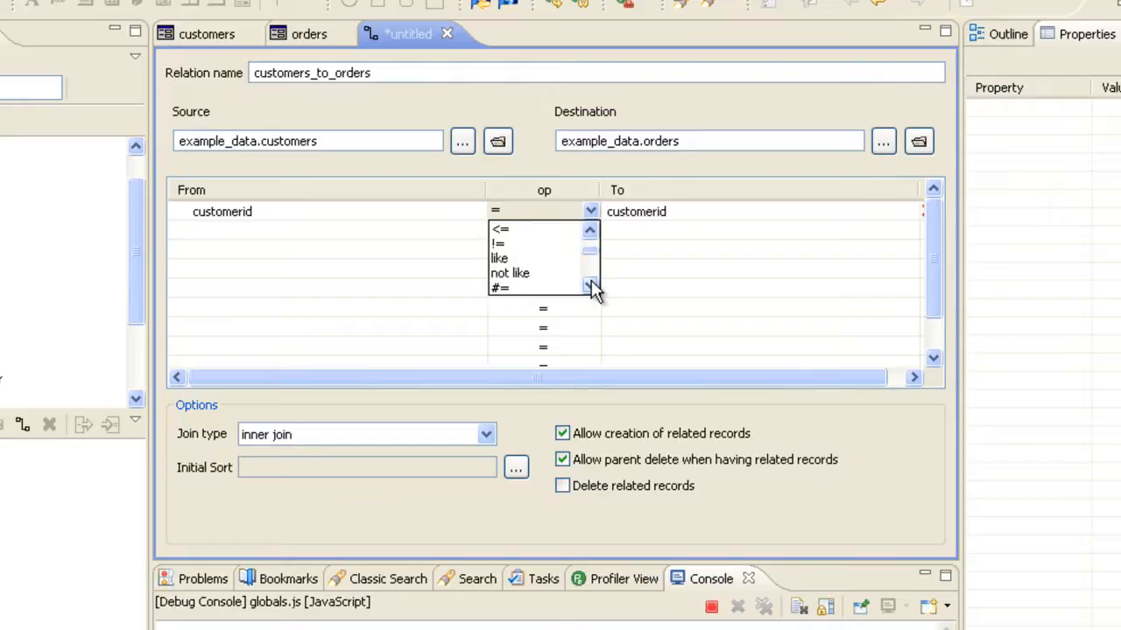
click(591, 285)
click(591, 285)
click(591, 286)
click(591, 286)
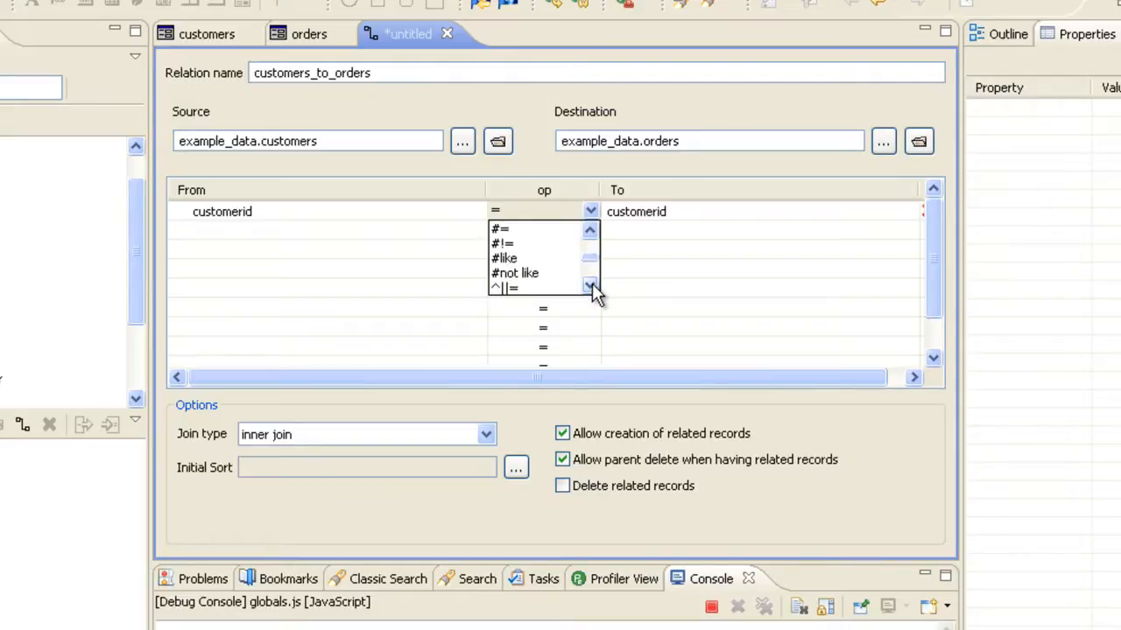
click(591, 286)
click(591, 285)
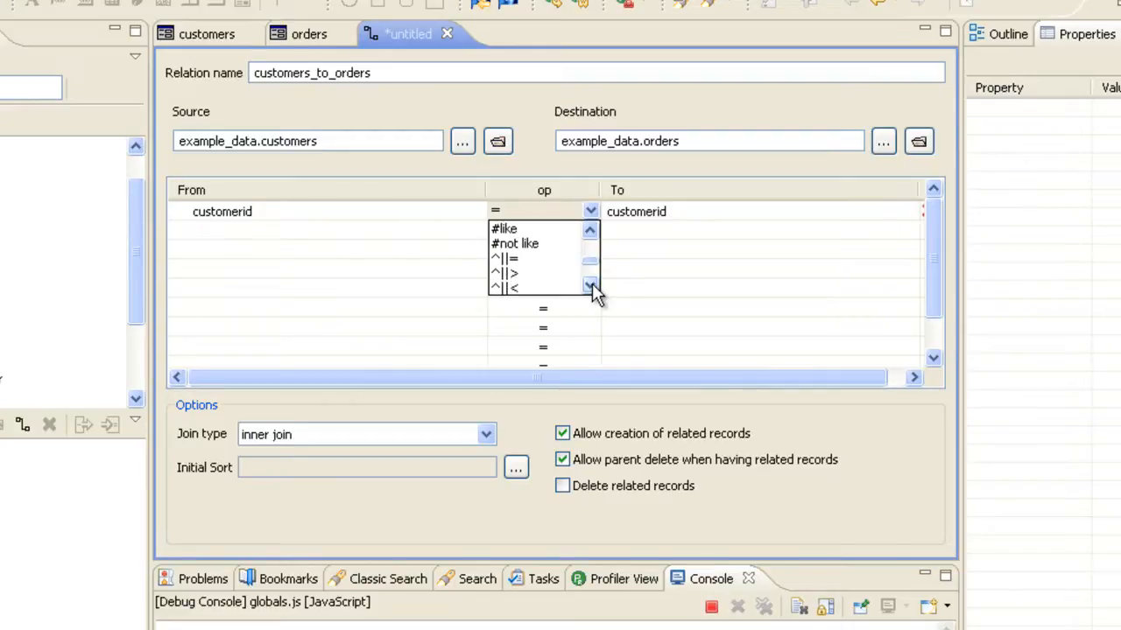
click(591, 285)
click(591, 285)
click(590, 286)
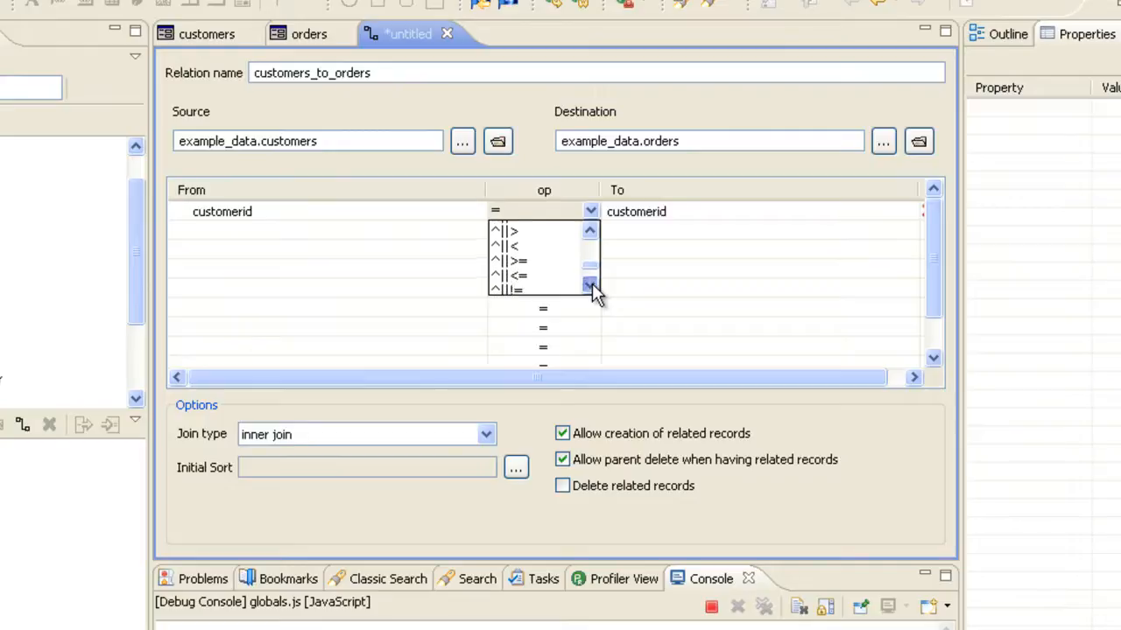
click(591, 286)
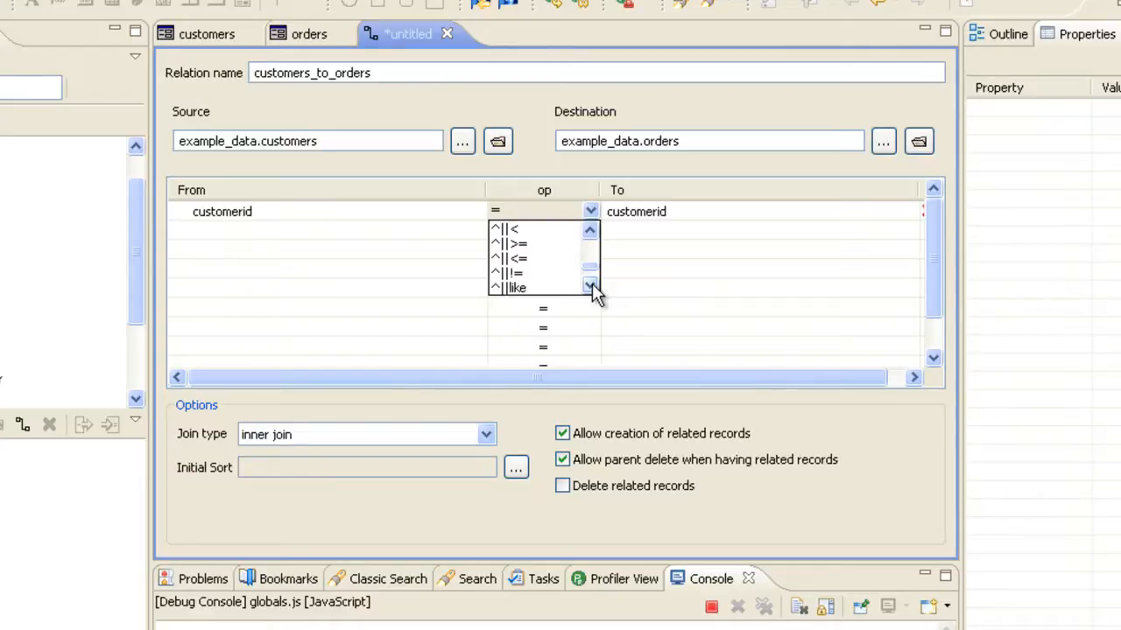
click(610, 179)
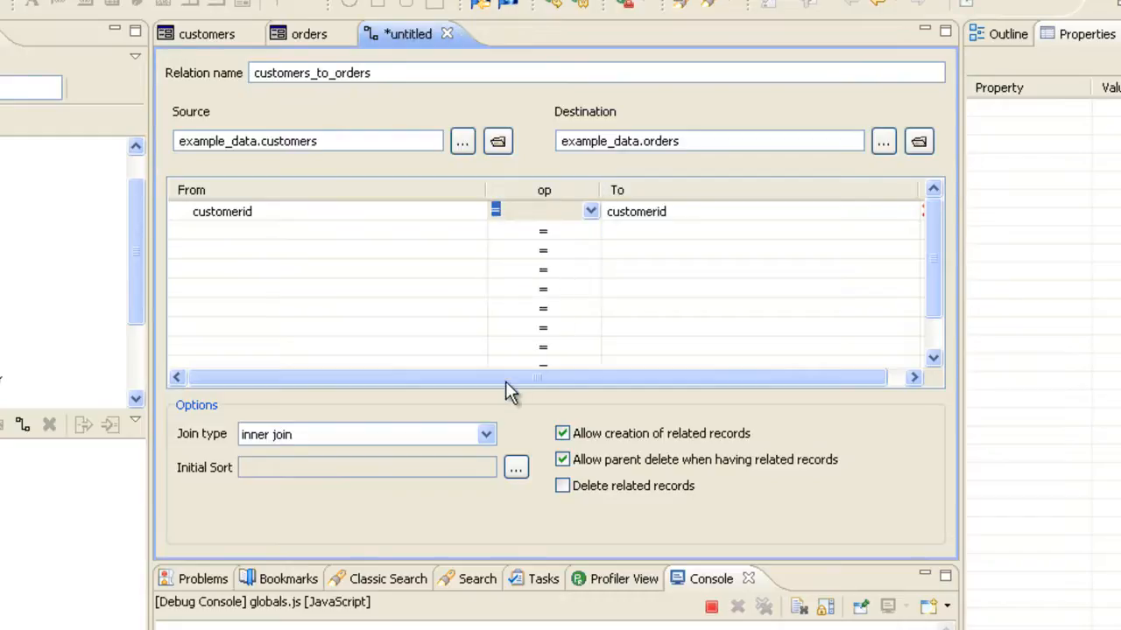
click(487, 435)
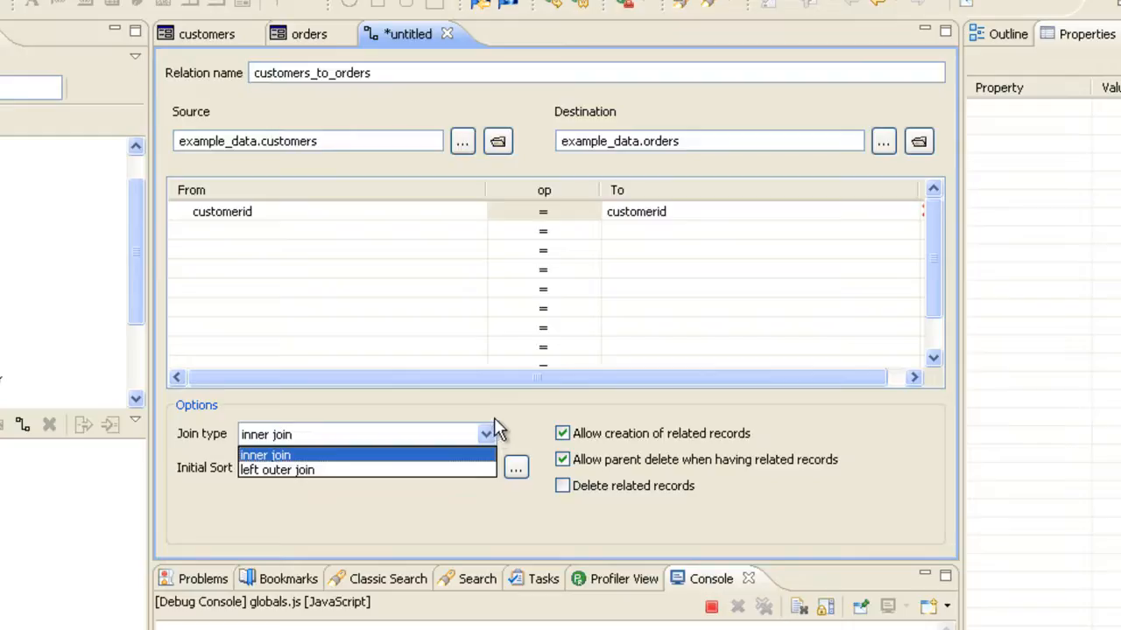
click(494, 418)
Step: Set the relation's initial sort to orderdate descending, followed by shipcity ascending
click(516, 469)
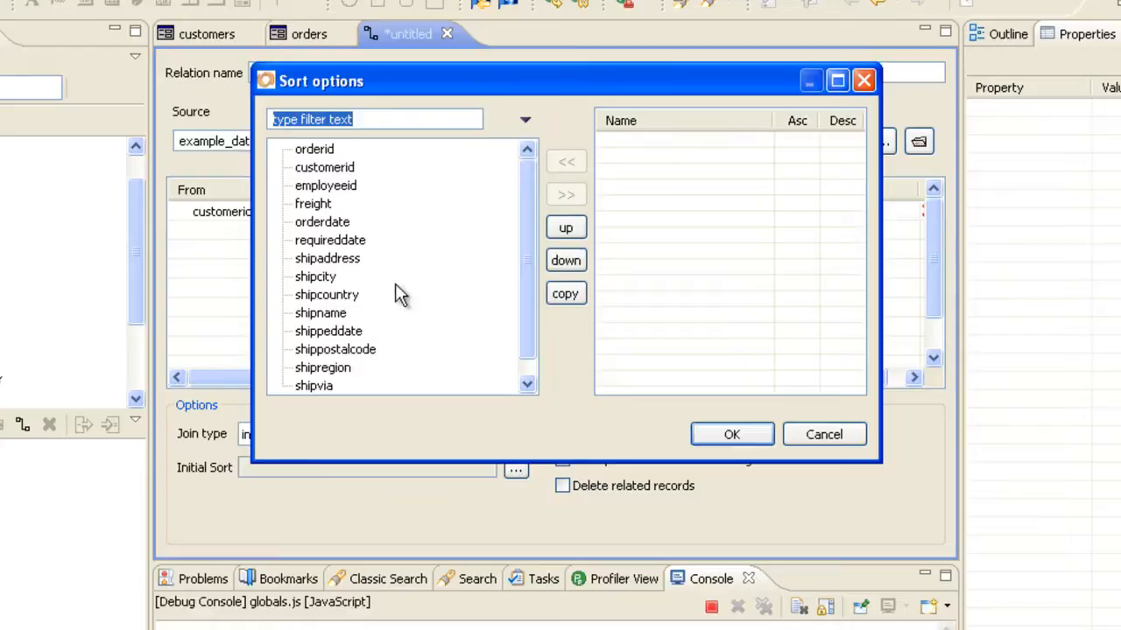
click(322, 224)
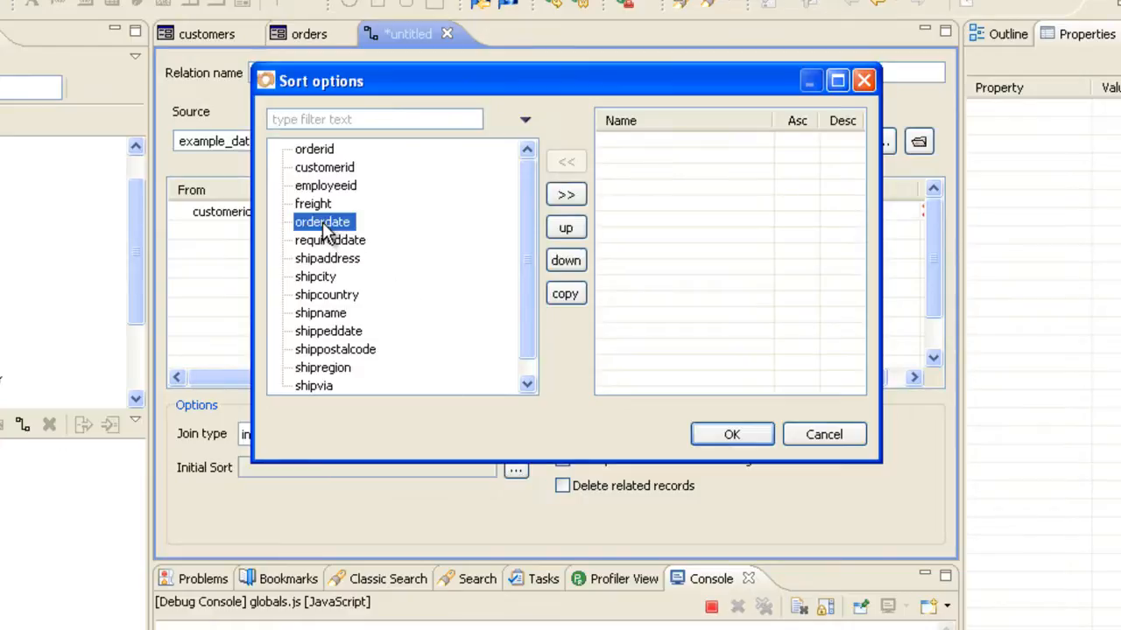
double_click(322, 222)
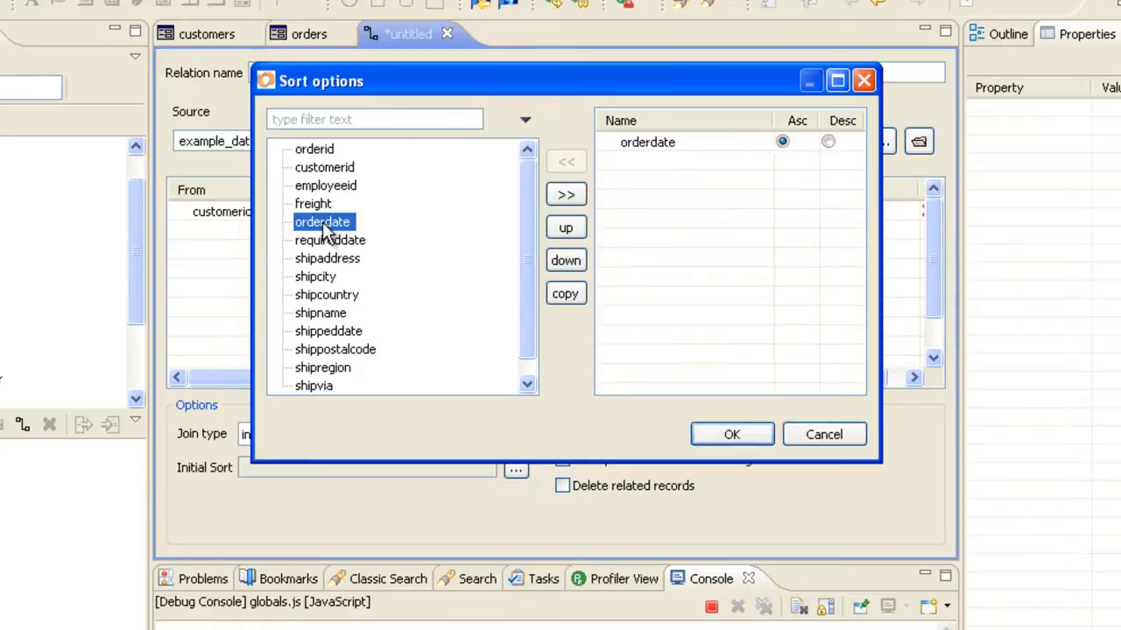
click(828, 141)
double_click(307, 278)
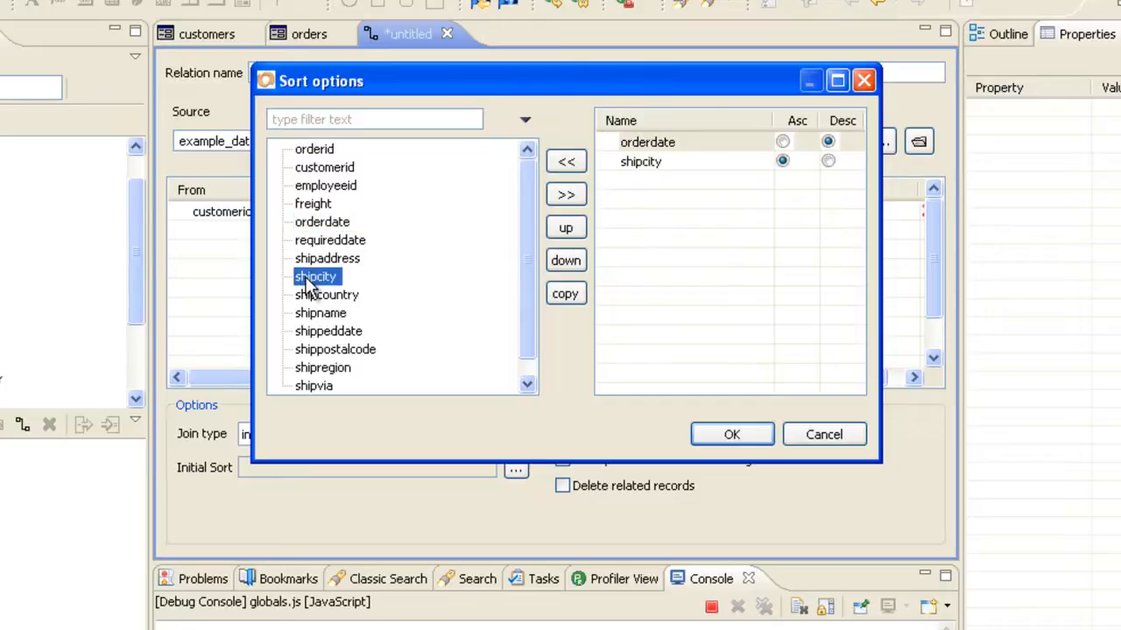
click(726, 435)
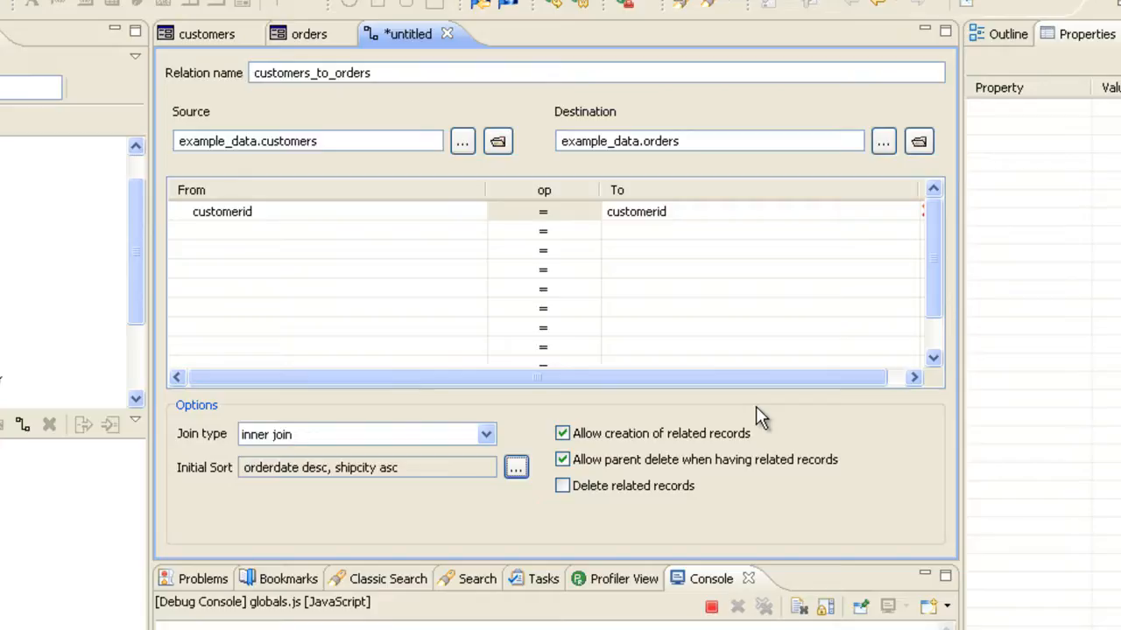
Step: Enable deletion of related records for the customers_to_orders relation and save the relation
click(650, 486)
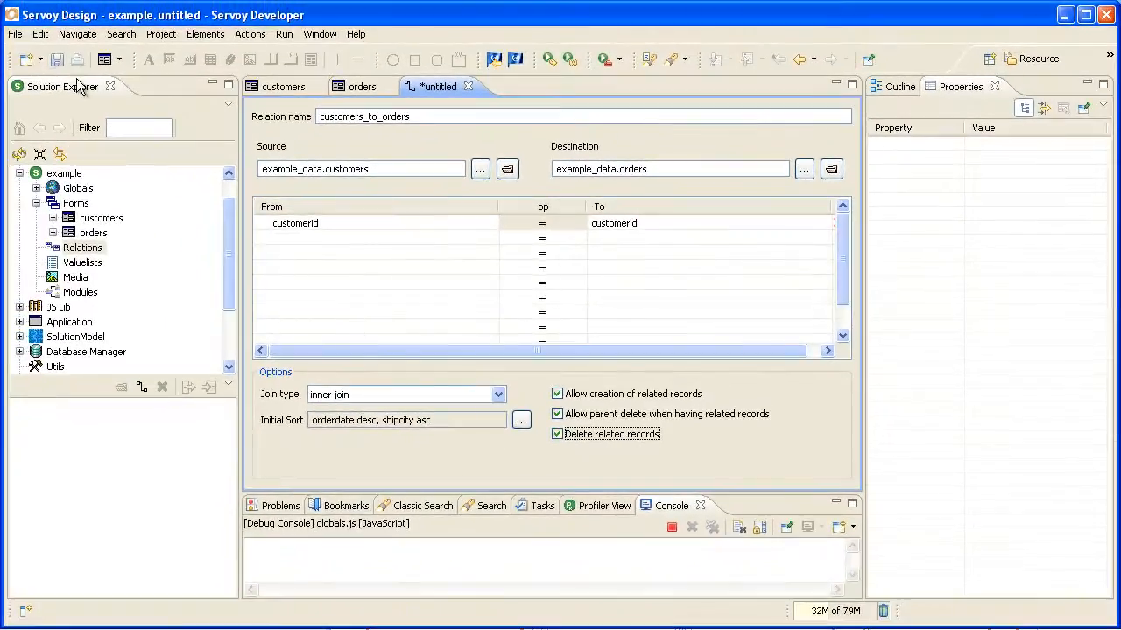
click(54, 60)
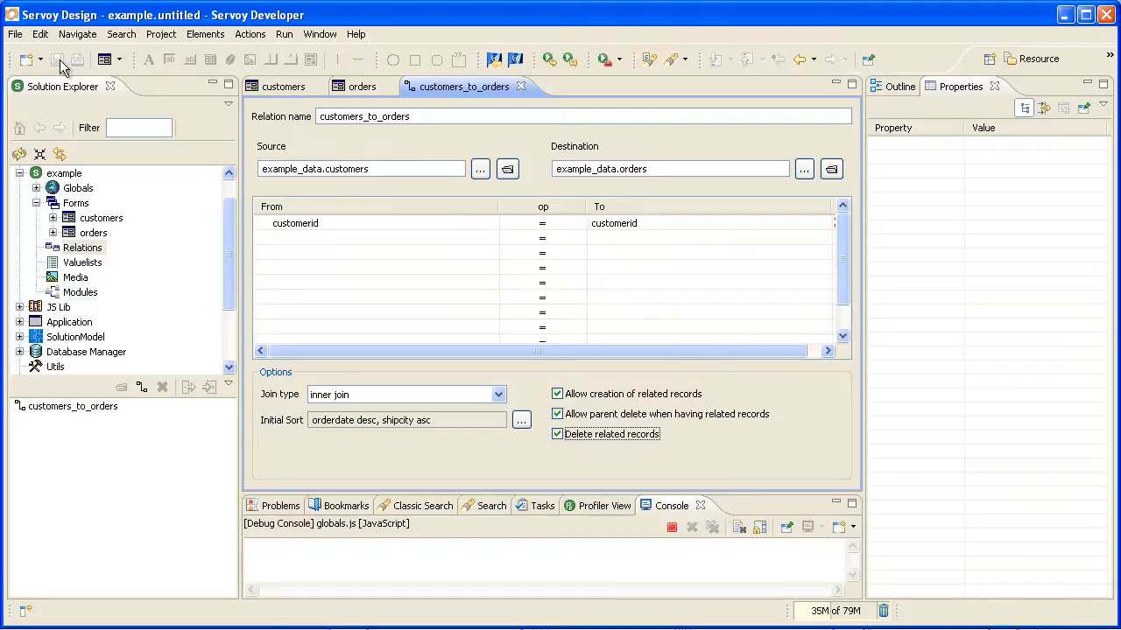
Step: Add a tab panel to the customers form showing the orders form through the customers_to_orders relation
click(286, 91)
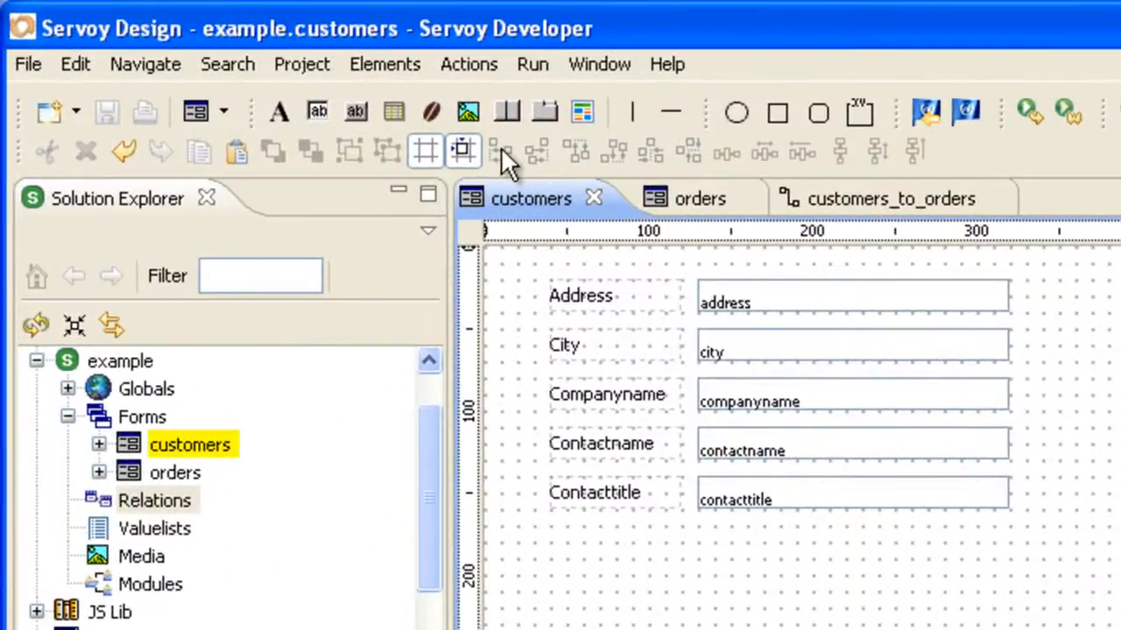
click(398, 67)
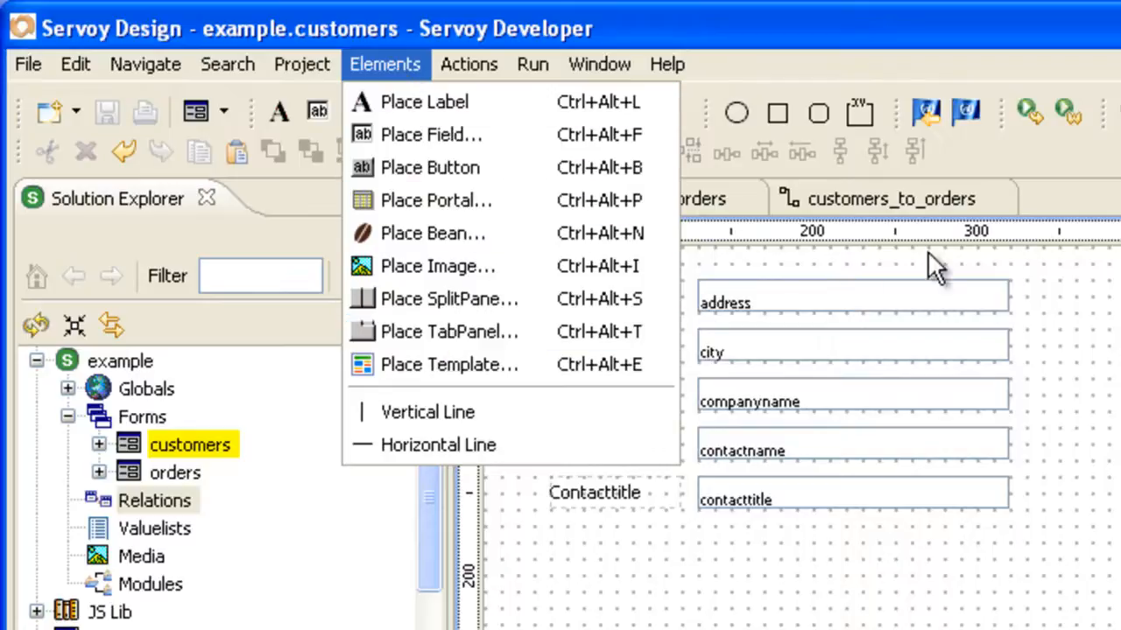
click(1091, 207)
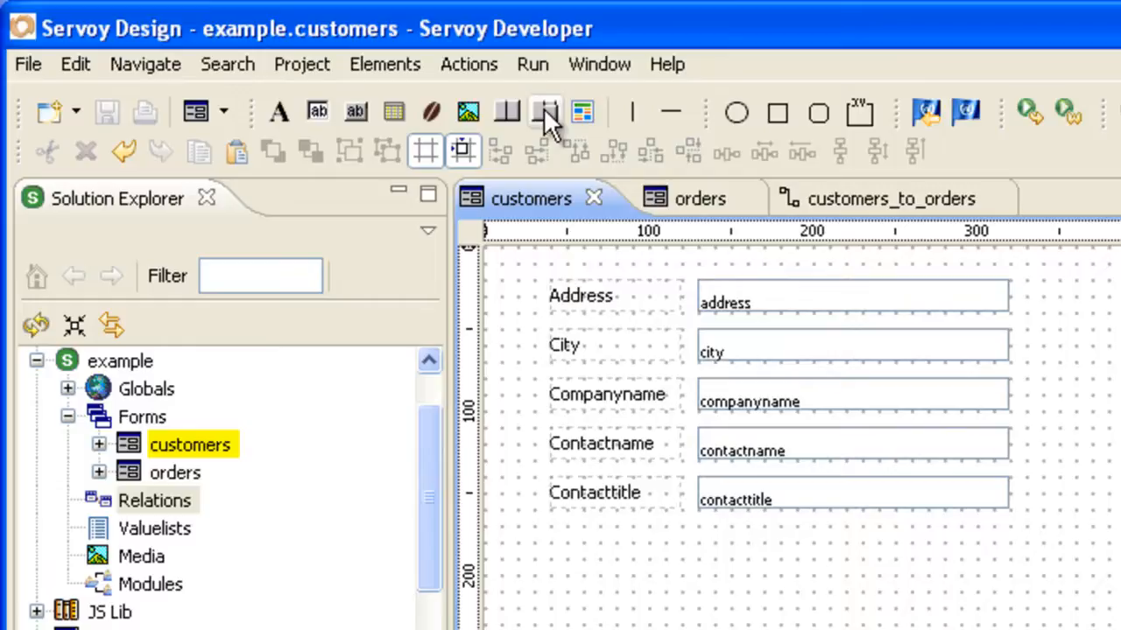
click(542, 107)
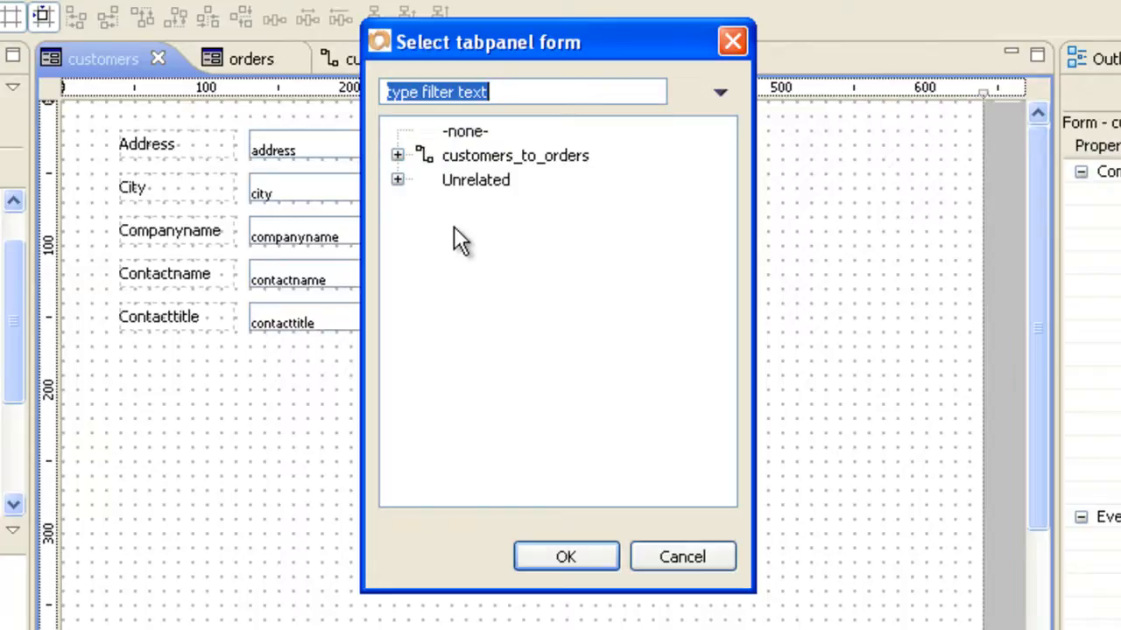
click(397, 155)
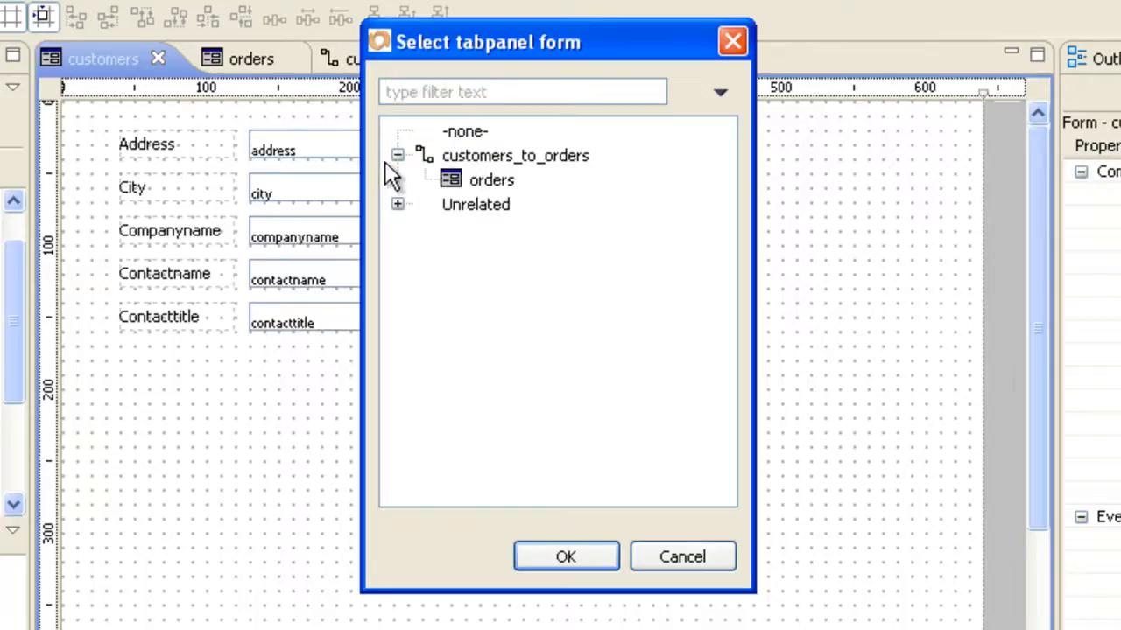
click(482, 181)
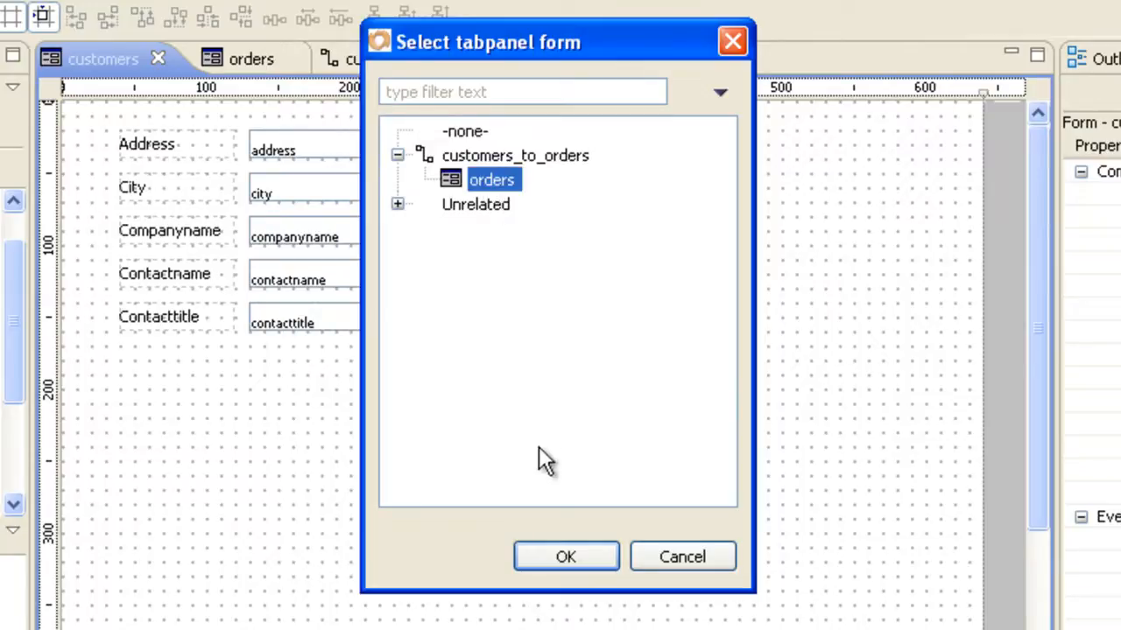
click(567, 555)
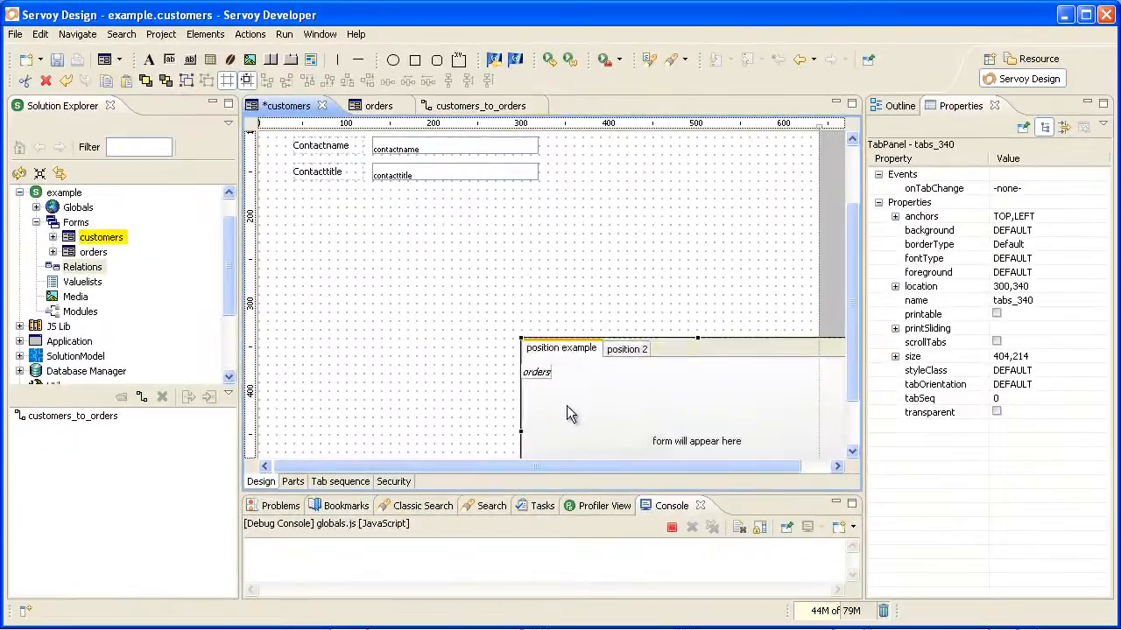
Step: Move the tab panel directly below the Contacttitle field at location 40,170 and save the customers form
drag(566, 405, 338, 255)
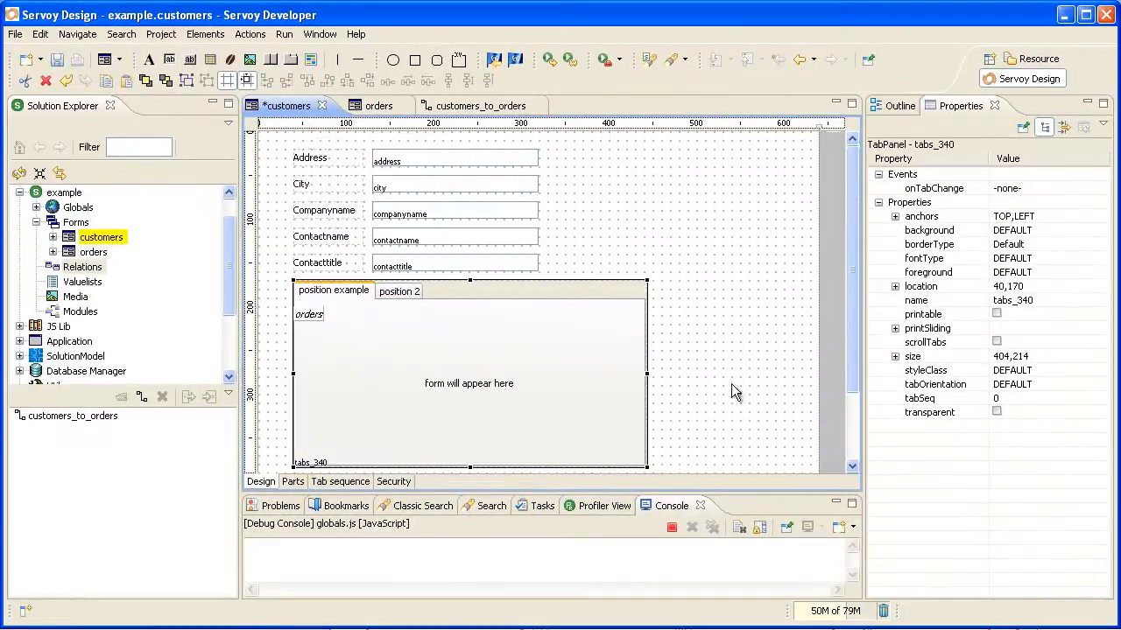
click(55, 61)
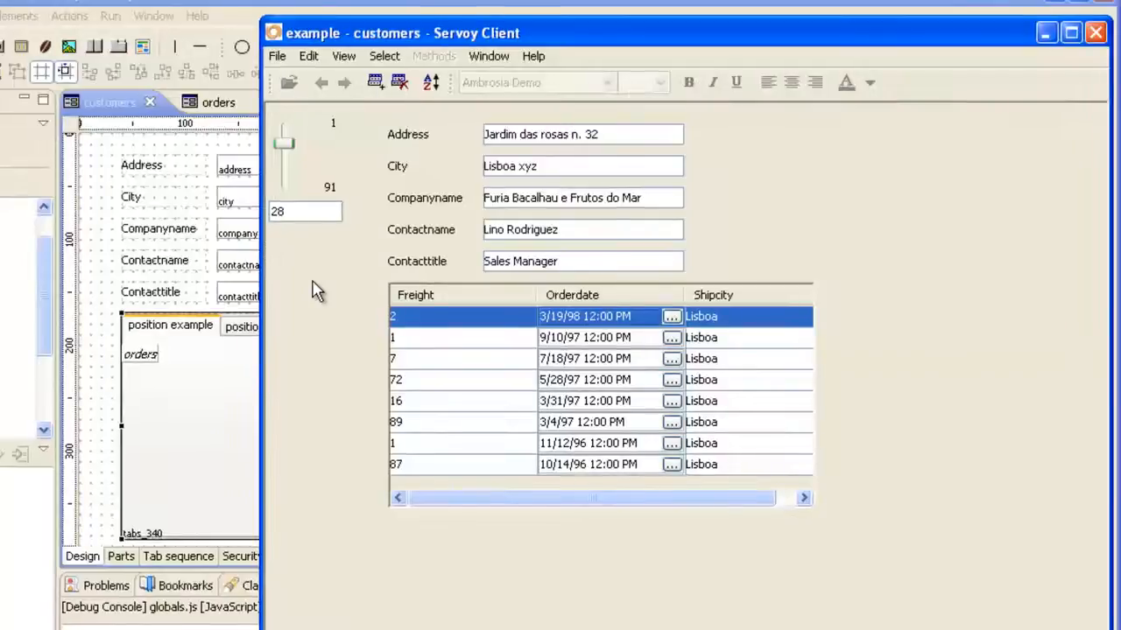
Step: Step forward through the customer records in Servoy Client to check the related orders of each customer
click(286, 141)
key(Down)
key(Down)
key(Down)
key(Down)
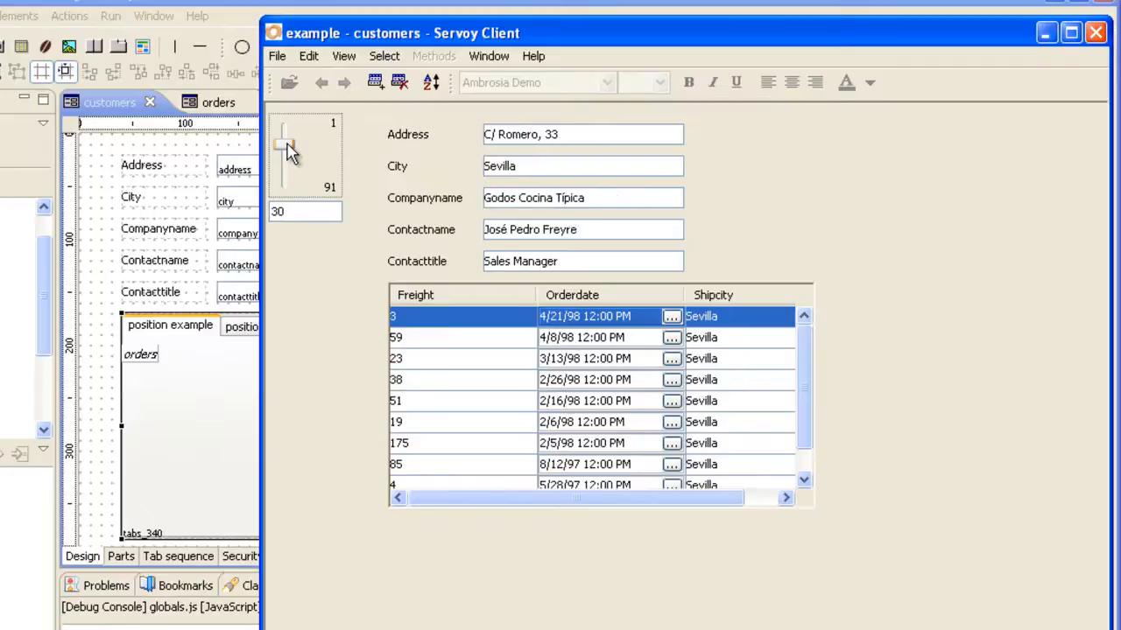
key(Down)
key(Down)
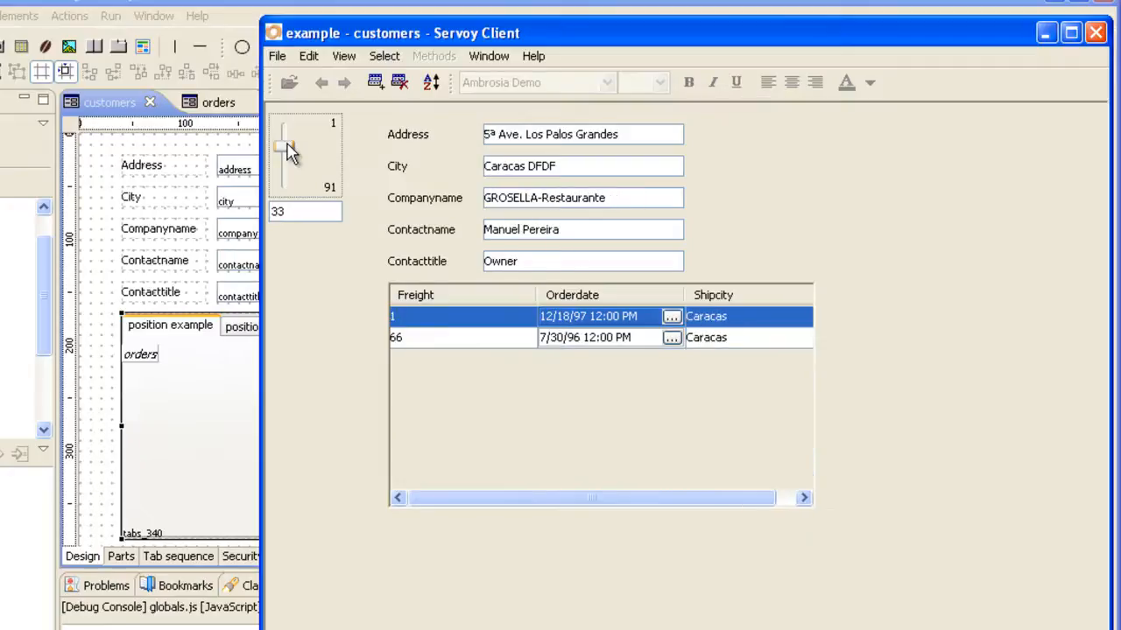
key(Down)
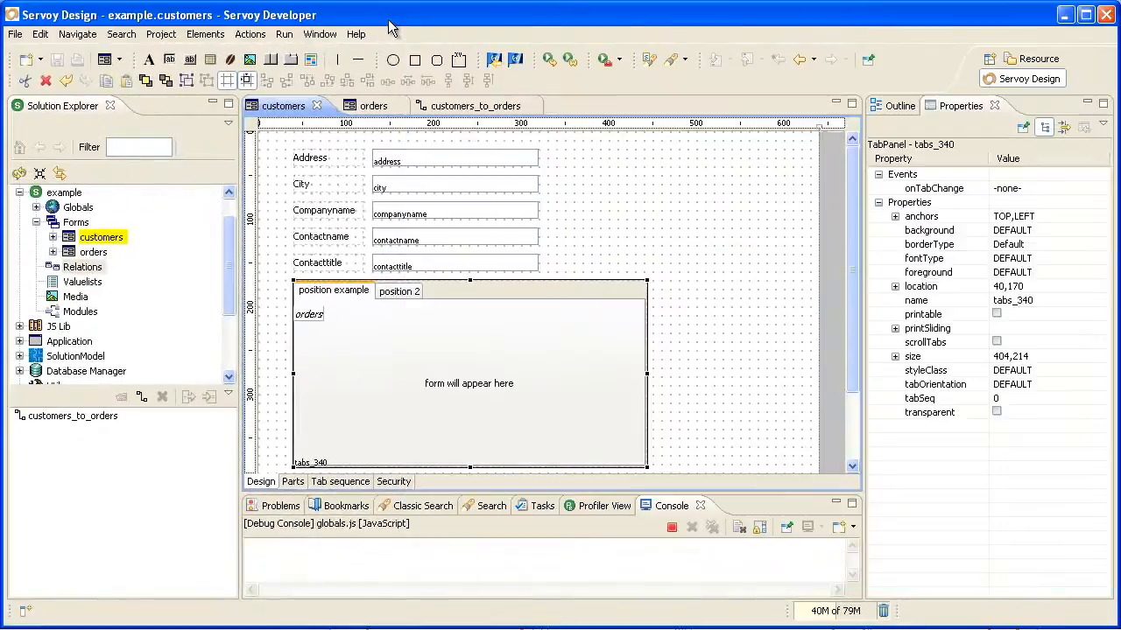
Step: In Servoy Developer, examine what is available for the customers form's tab panel element and its customers_to_orders relation
click(52, 237)
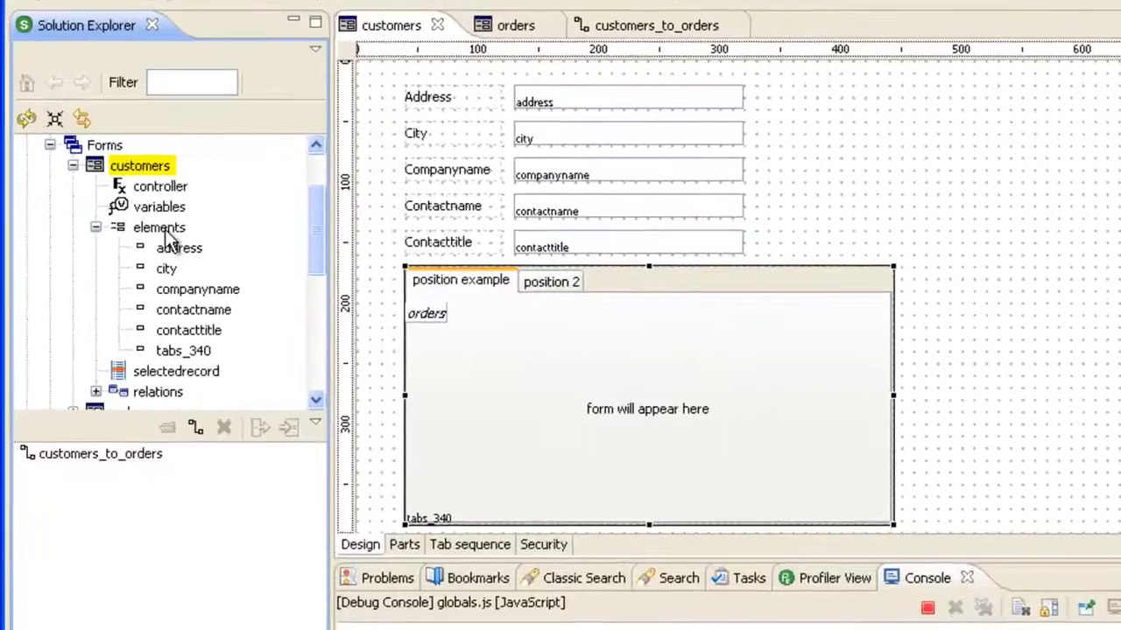
click(191, 352)
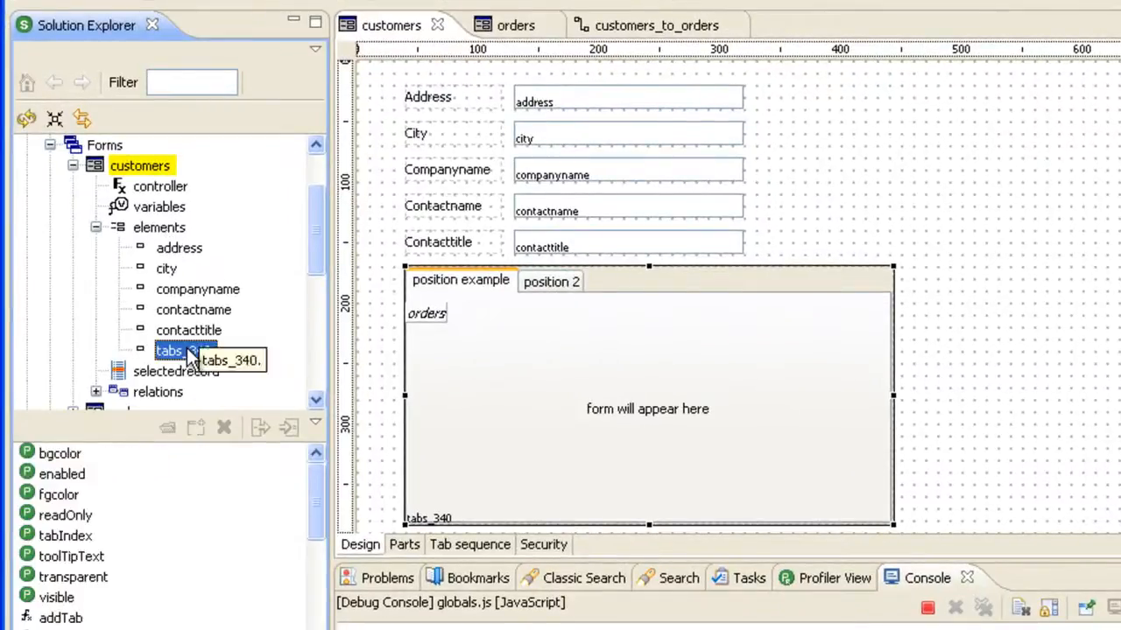
click(96, 391)
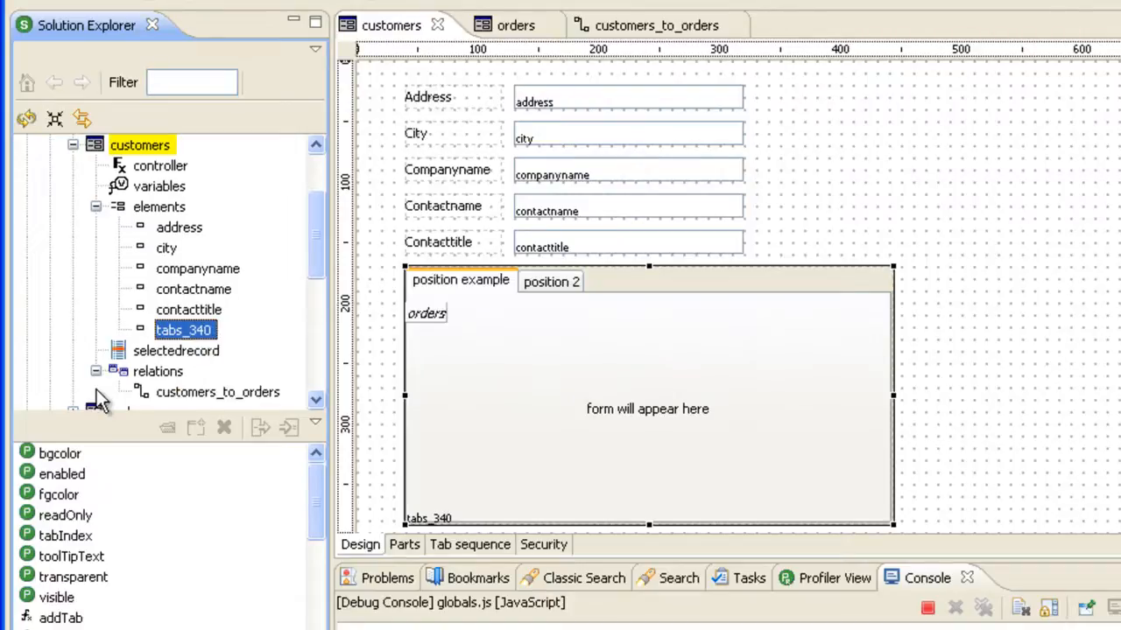
click(219, 395)
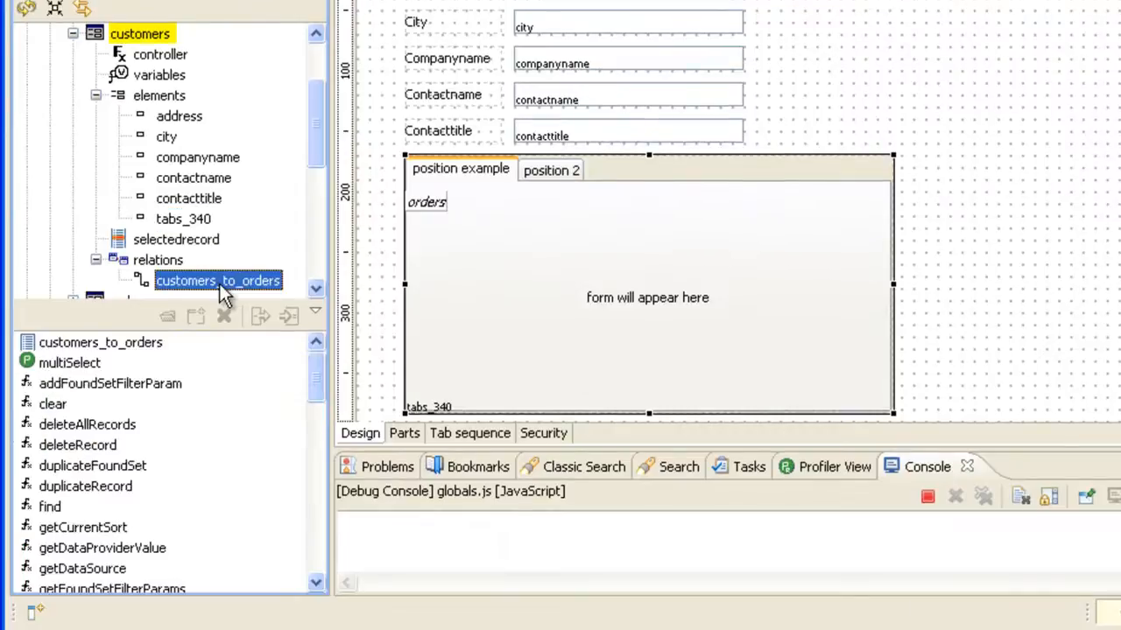